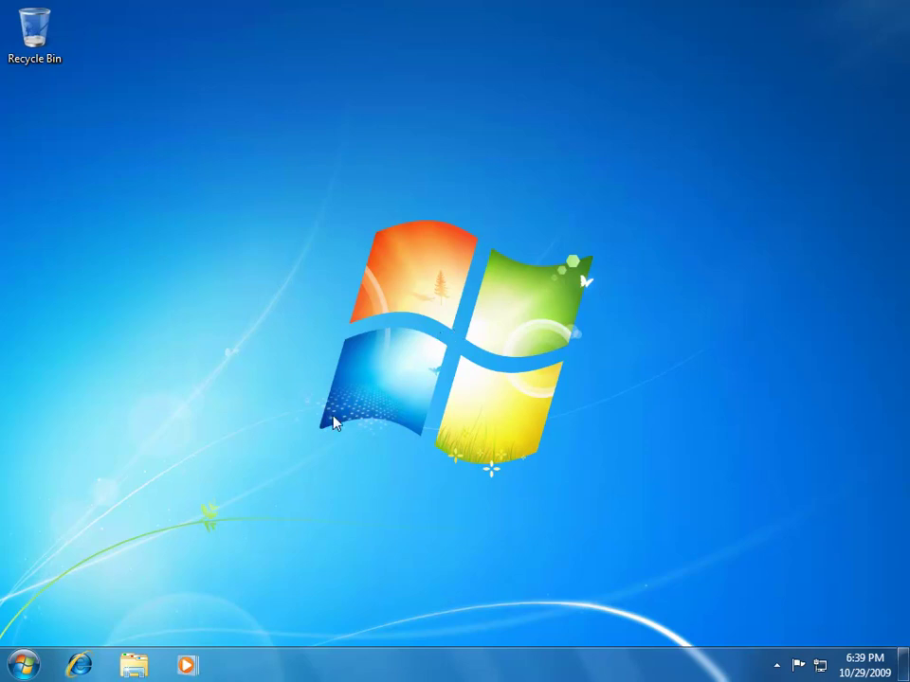
# Search the installed programs for "calc" and launch Calculator
pyautogui.click(25, 661)
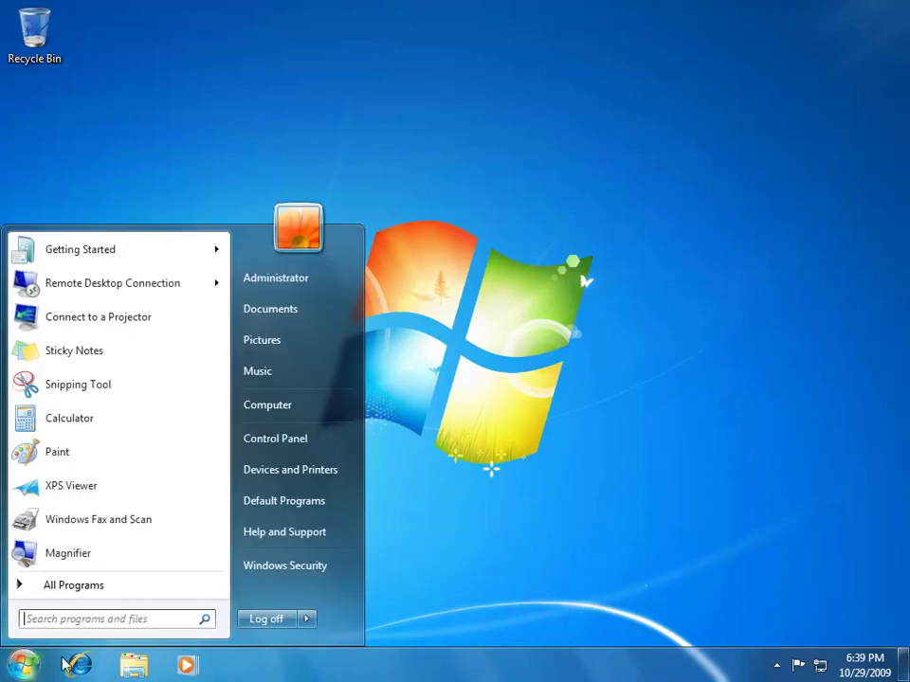
pyautogui.click(112, 589)
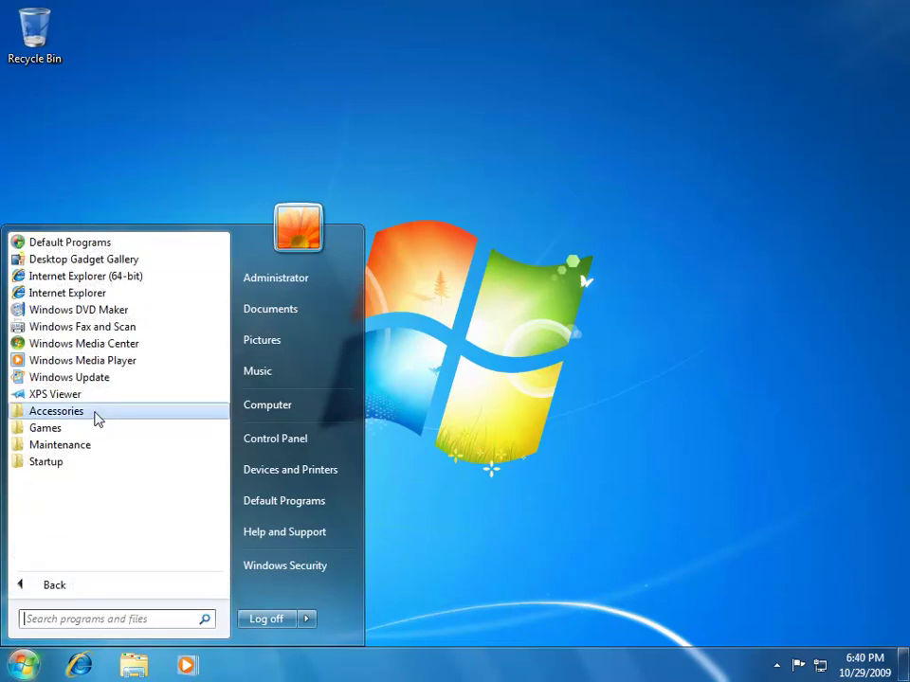
pyautogui.click(56, 411)
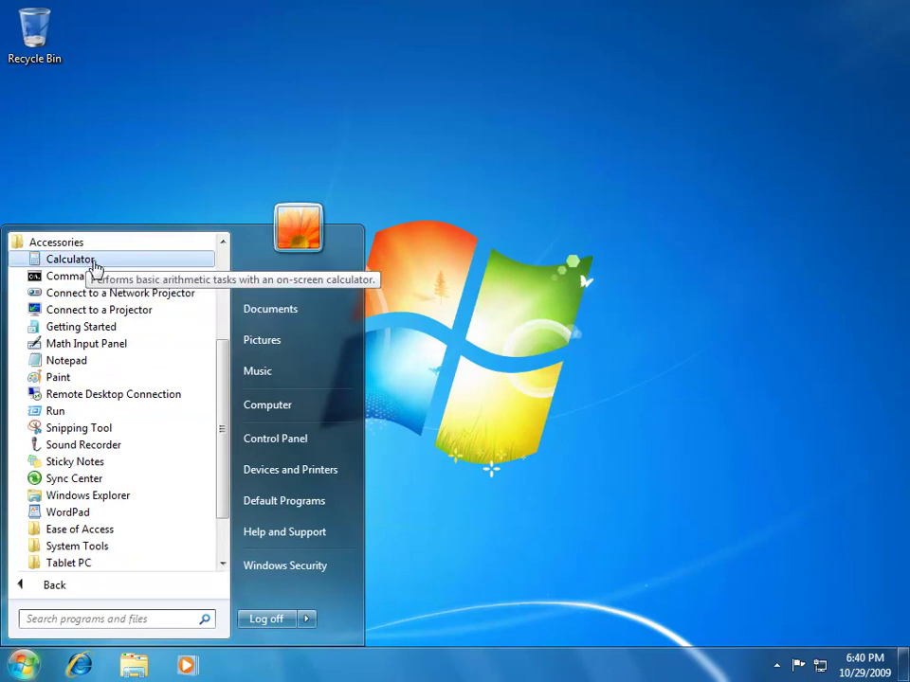
pyautogui.click(75, 621)
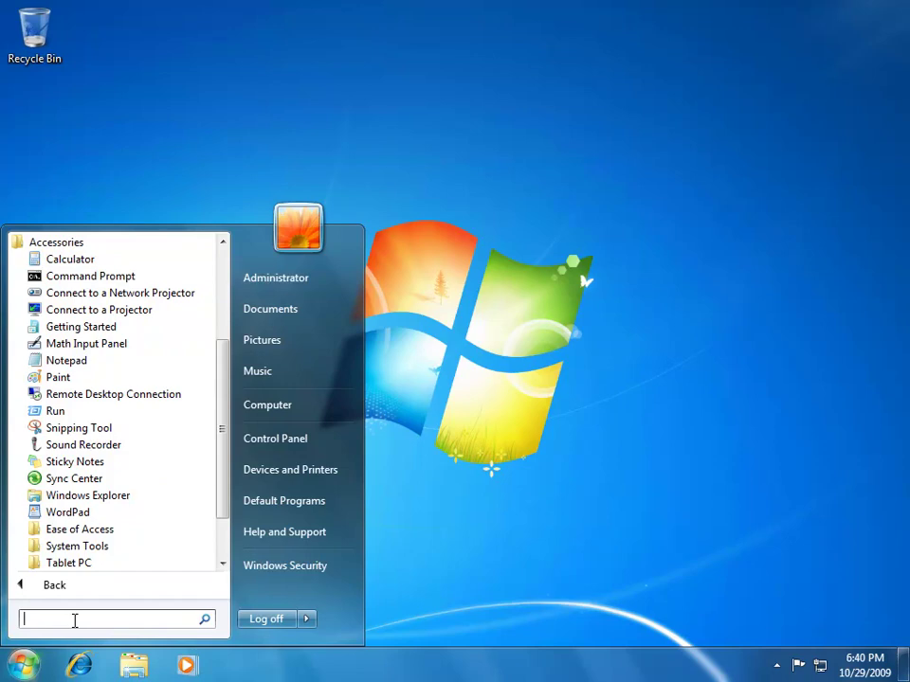
pyautogui.write('calc')
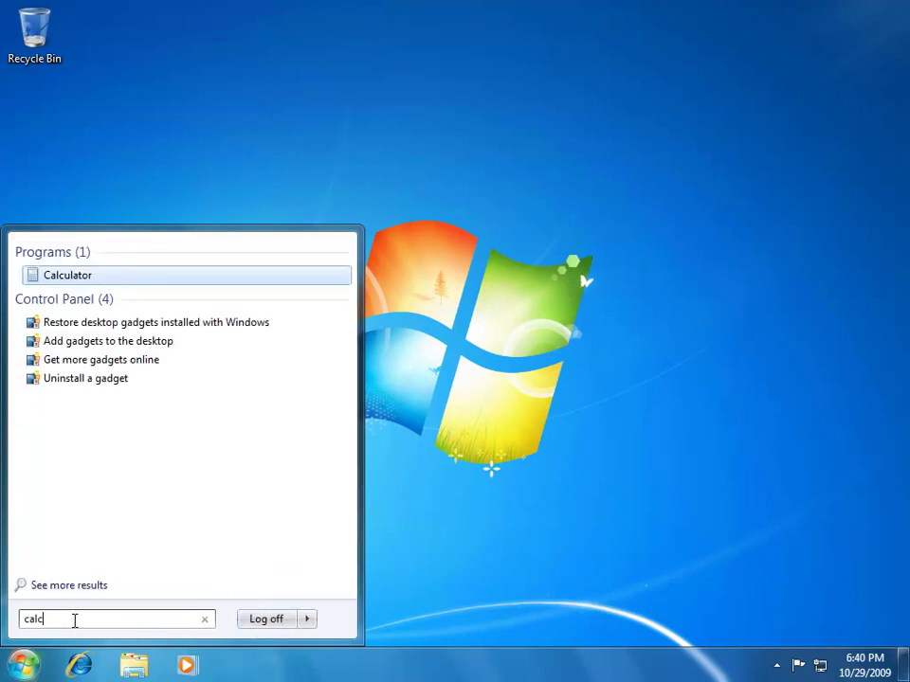
pyautogui.press('Return')
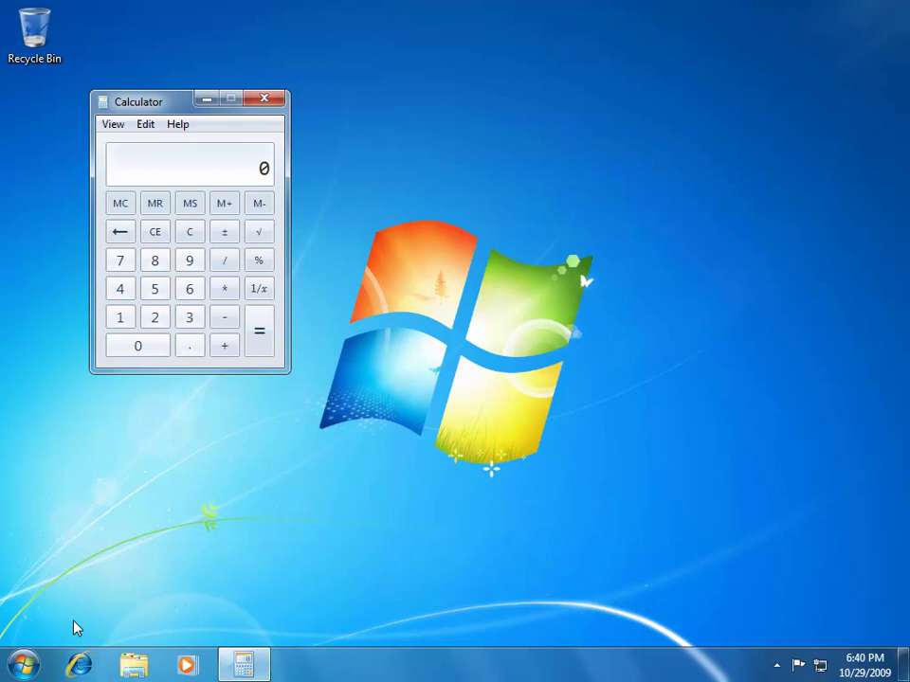
# In Programmer mode, convert decimal 50 to hexadecimal and hexadecimal 50 to binary
pyautogui.click(114, 125)
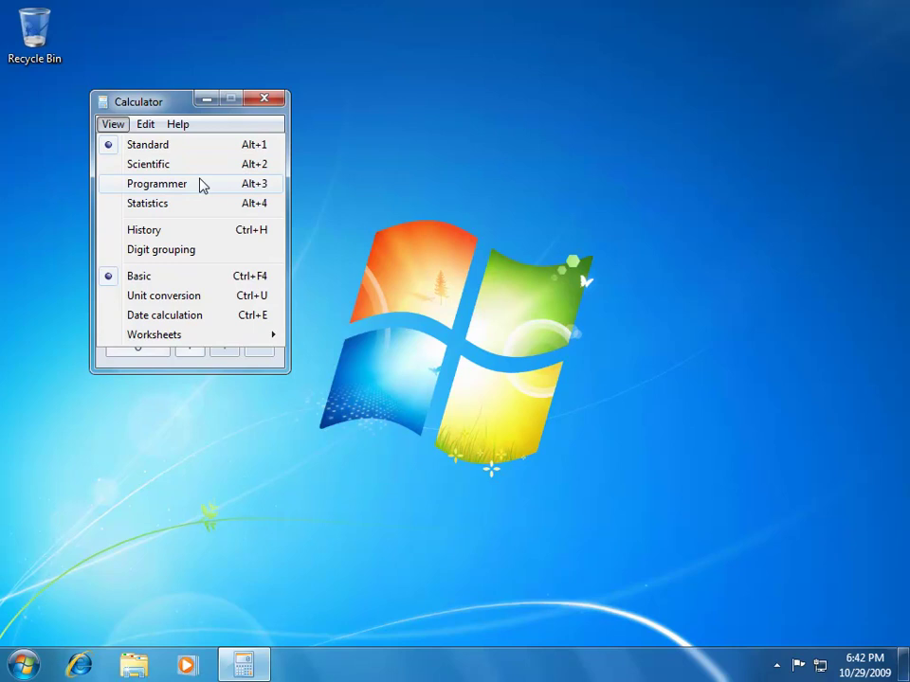
pyautogui.click(201, 186)
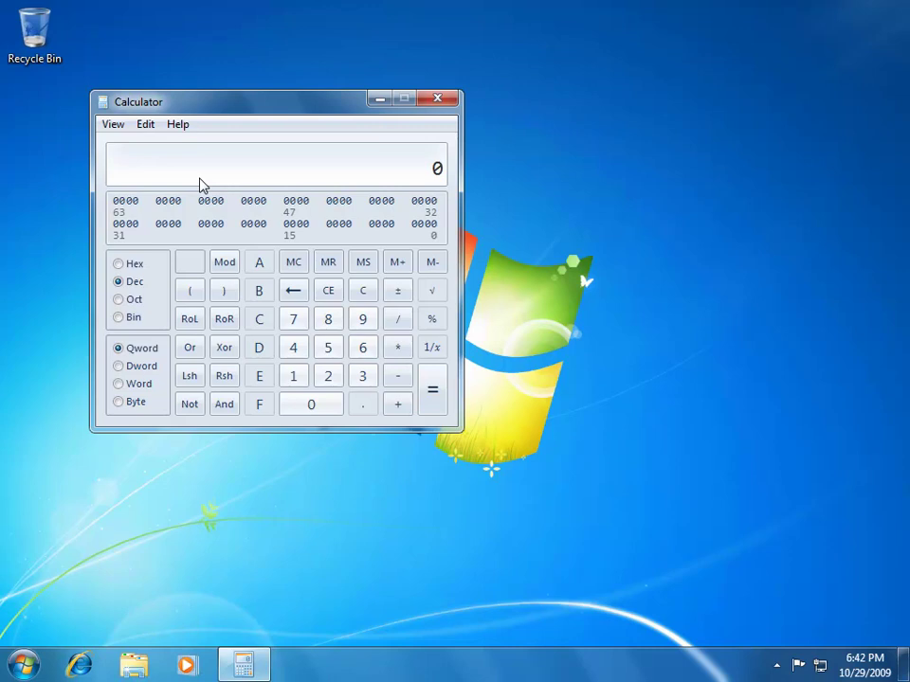
pyautogui.write('50')
pyautogui.click(133, 266)
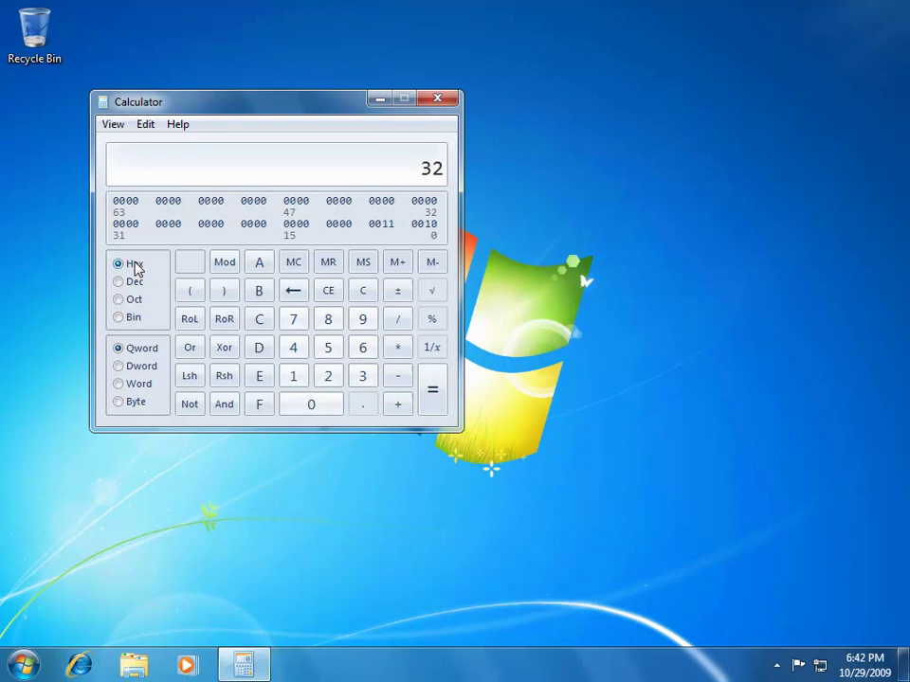
pyautogui.write('50')
pyautogui.click(124, 322)
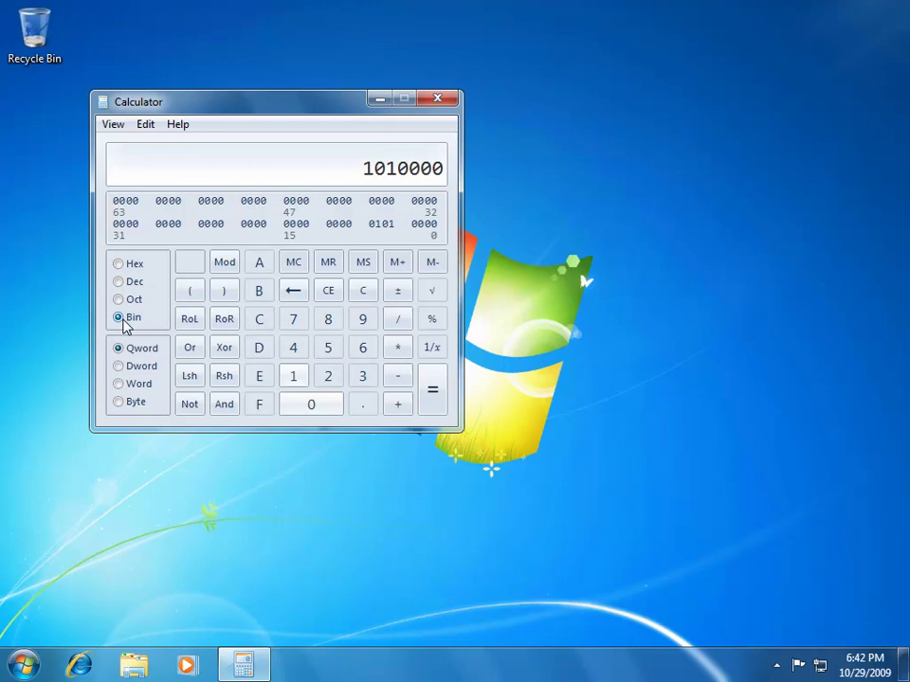
# Switch the calculator to Statistics mode and return it to Standard mode
pyautogui.click(120, 126)
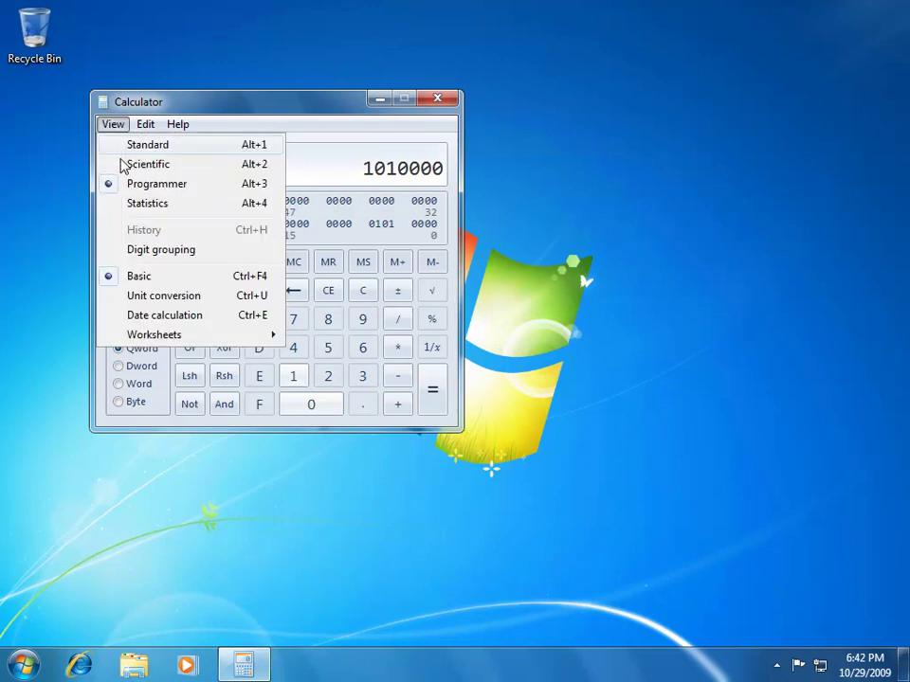
pyautogui.click(159, 213)
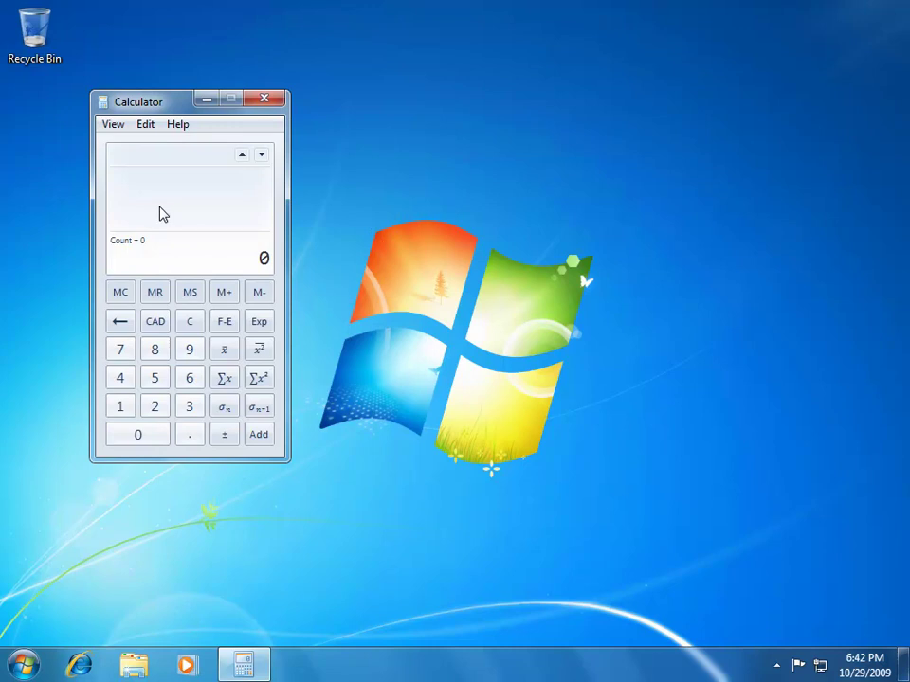
pyautogui.click(120, 129)
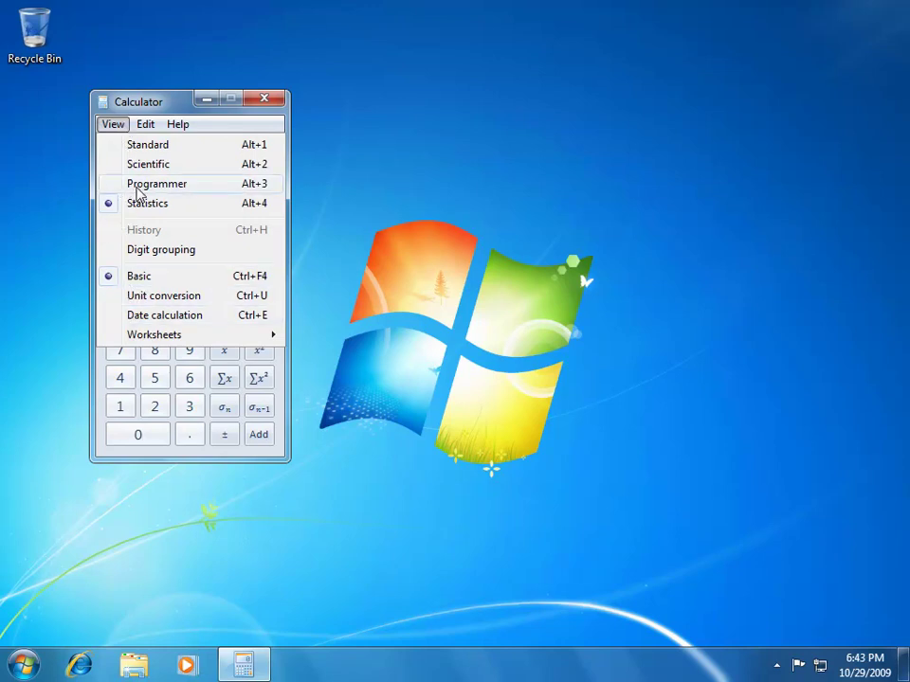
pyautogui.click(150, 147)
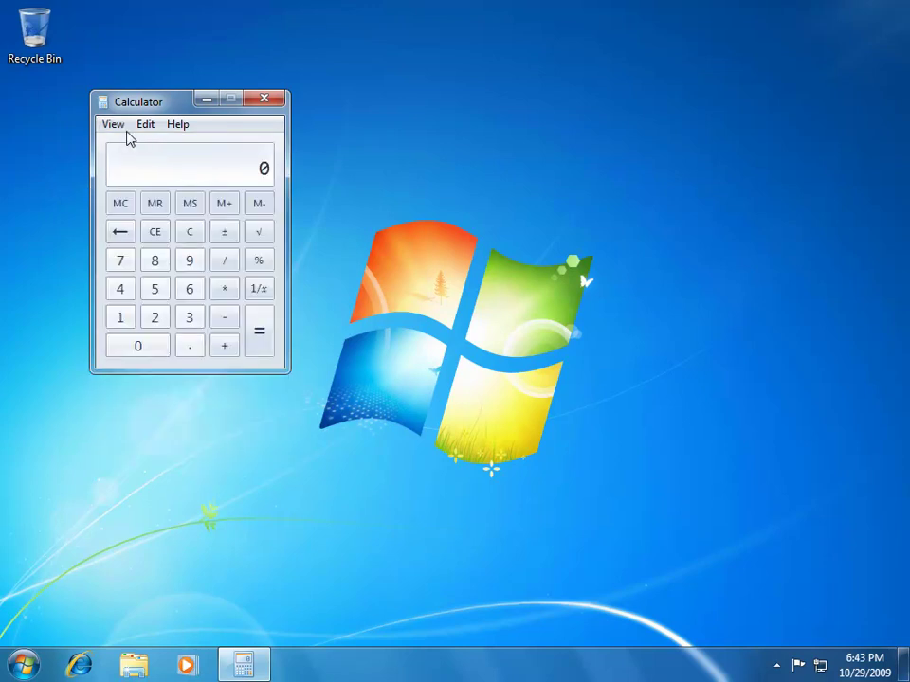
# Turn on the calculation history in Standard mode and calculate 2 + 2, 3 + 3, 4 + 4 and 5 + 5
pyautogui.click(115, 124)
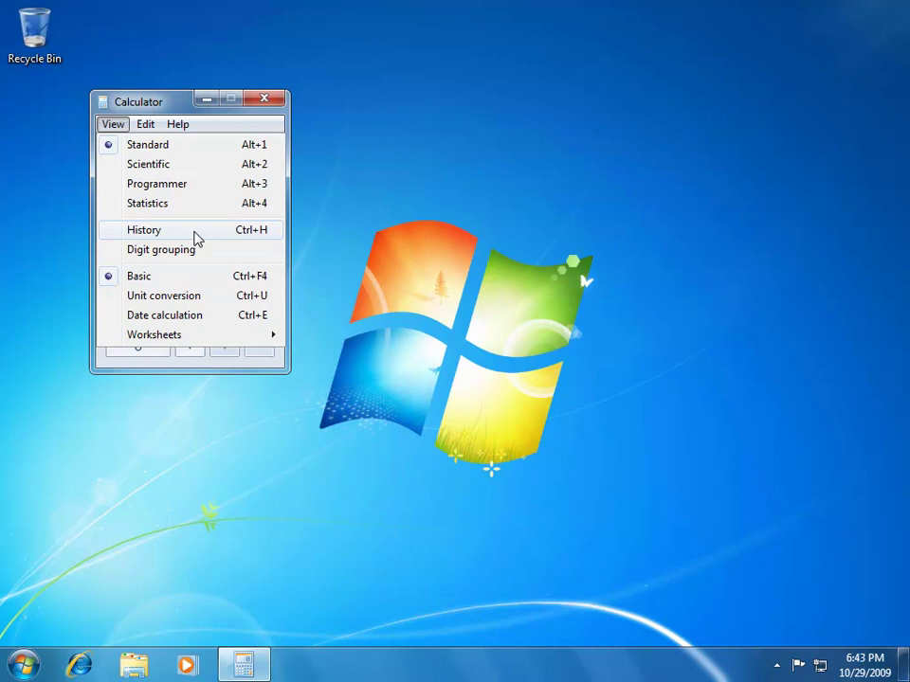
pyautogui.click(196, 239)
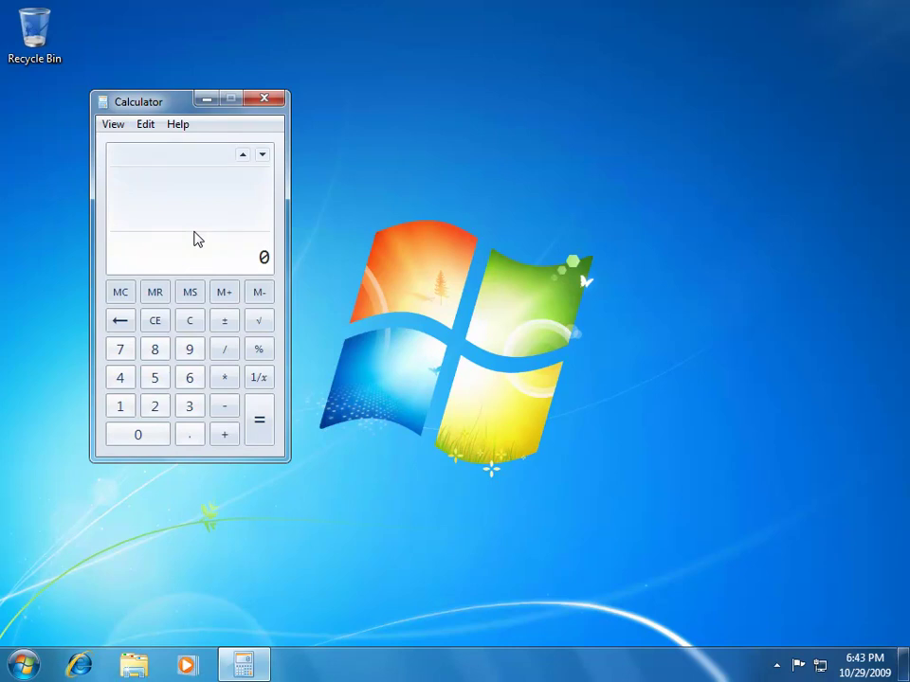
pyautogui.write('2 + 2')
pyautogui.press('Return')
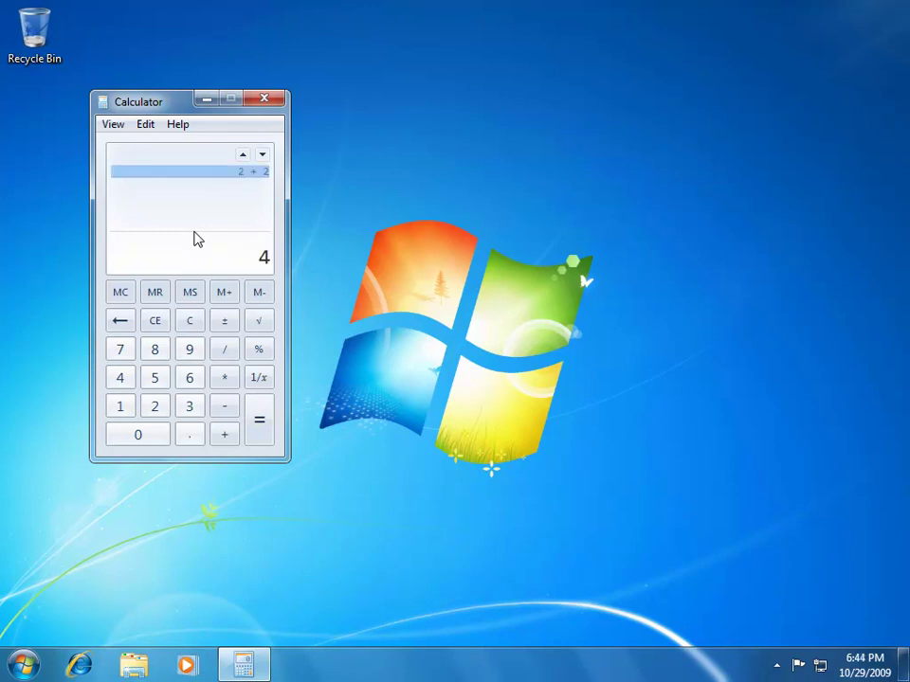
pyautogui.write('3 + 3')
pyautogui.press('Return')
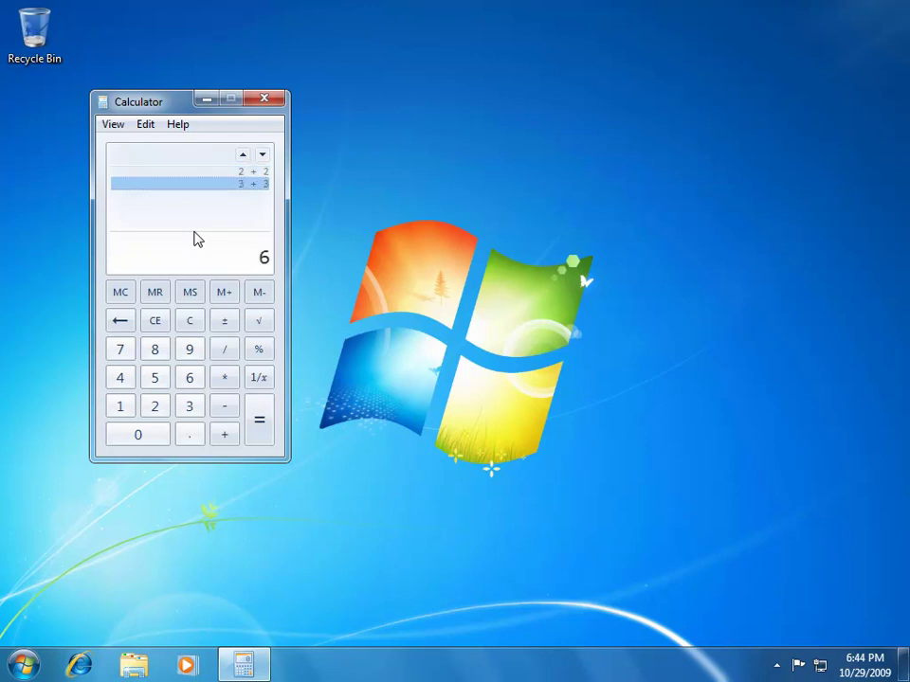
pyautogui.write('4 + 4')
pyautogui.press('Return')
pyautogui.write('5+5')
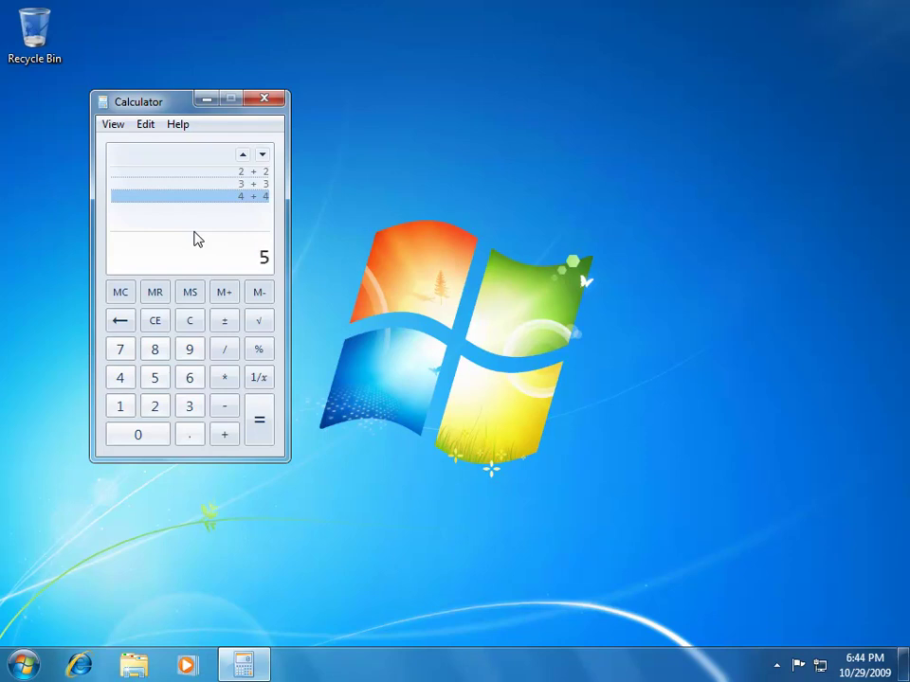
pyautogui.press('Return')
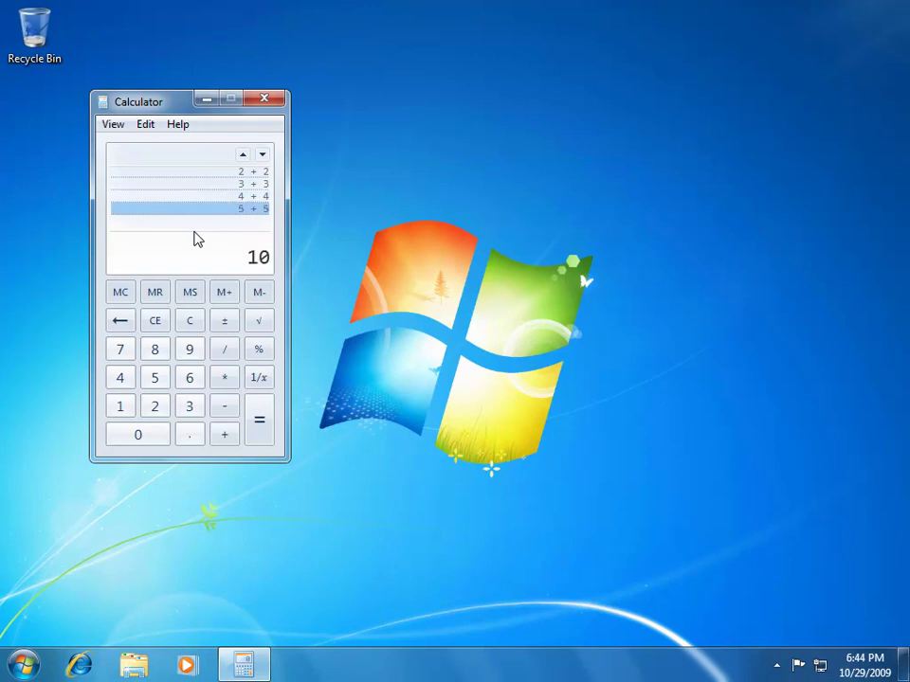
# Recall the 3 + 3 entry in the calculation history and copy the whole history
pyautogui.click(256, 183)
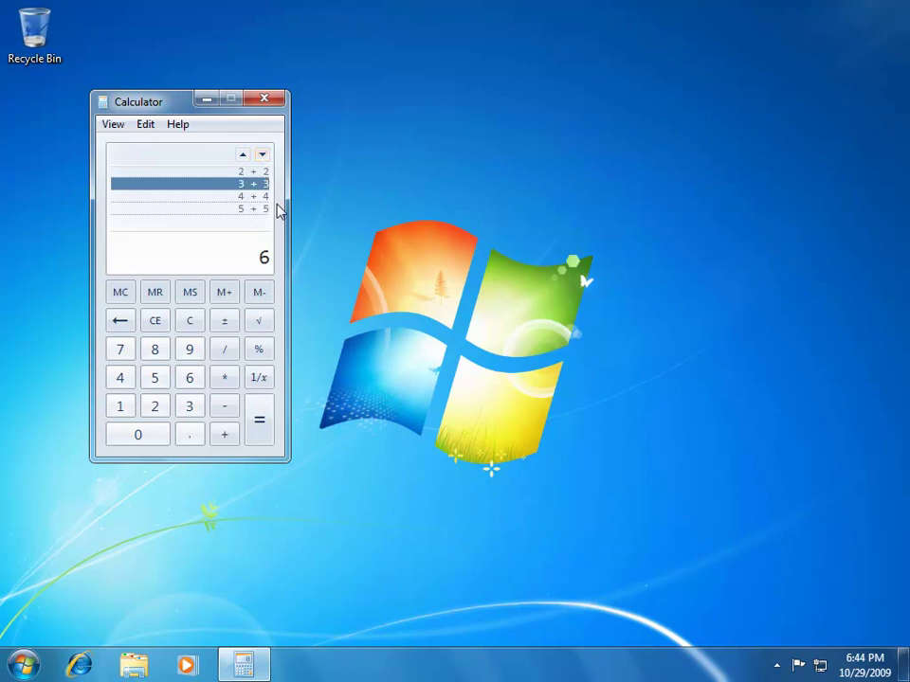
pyautogui.click(146, 126)
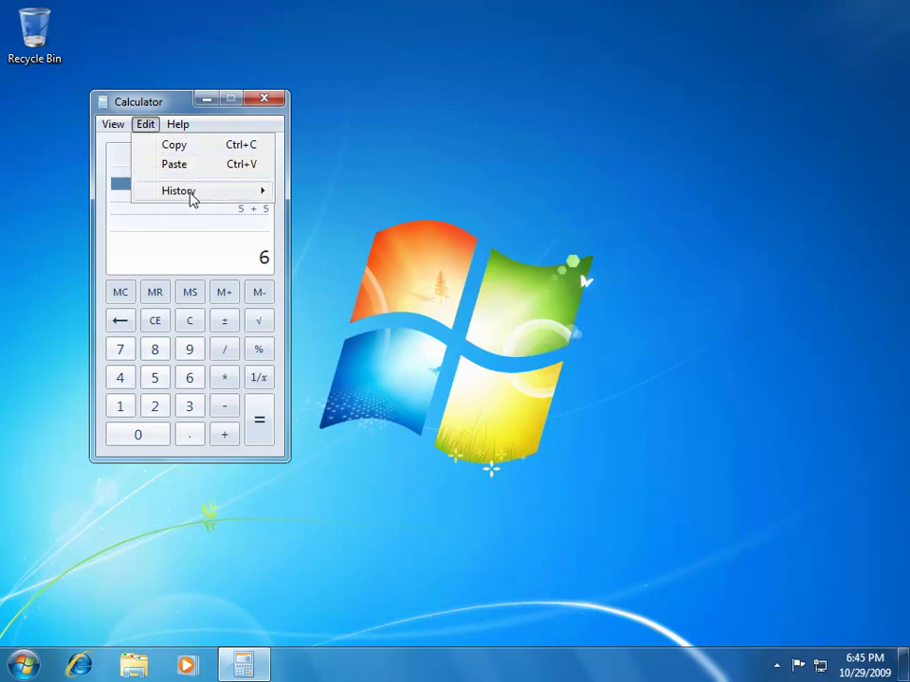
pyautogui.moveTo(193, 196)
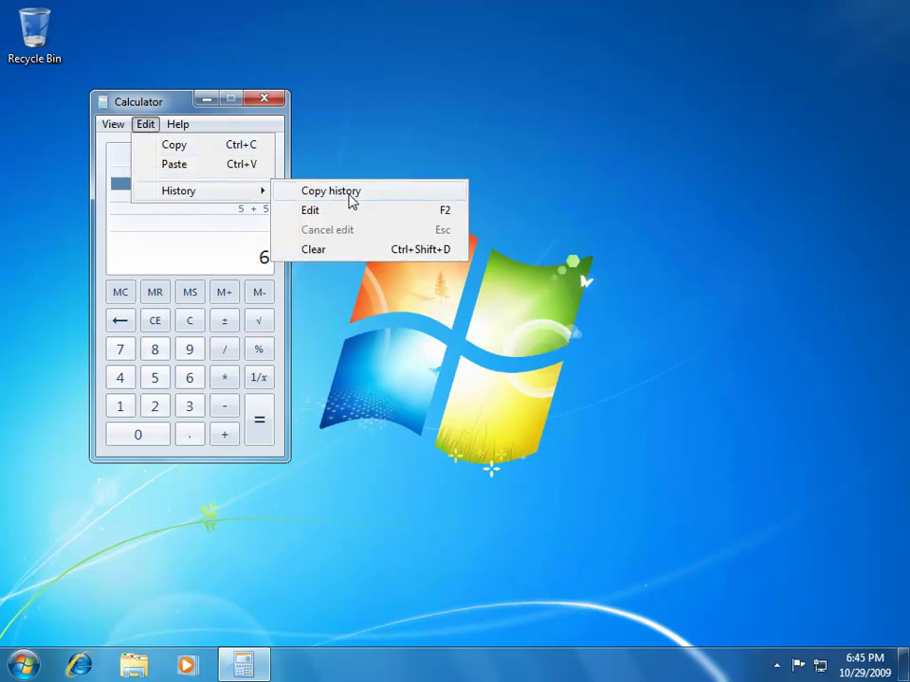
pyautogui.click(331, 192)
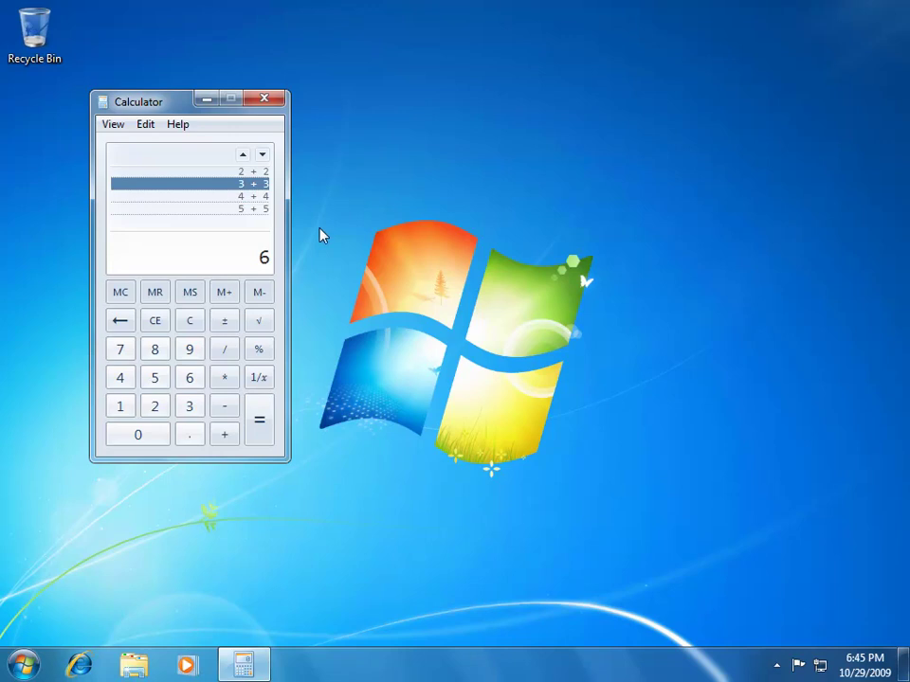
# Paste the copied history into a new Notepad document and place its window beside Calculator
pyautogui.press('super')
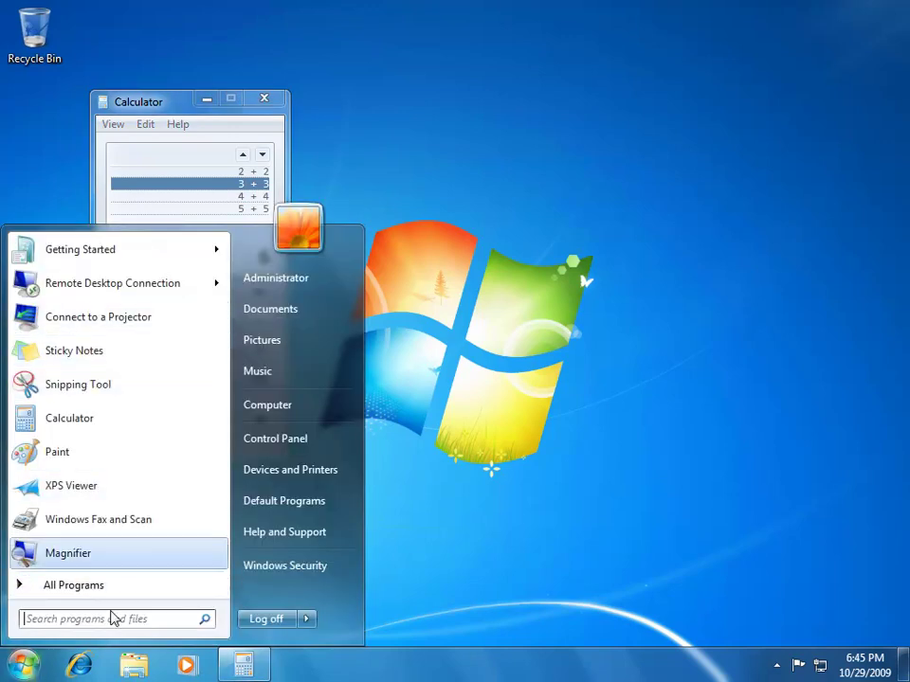
pyautogui.write('notepad')
pyautogui.press('Return')
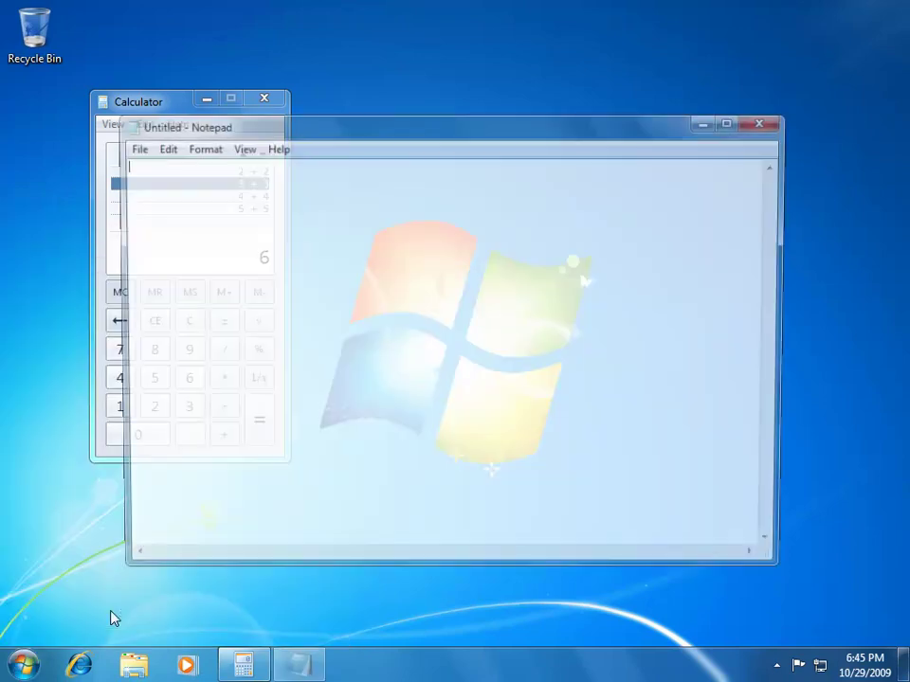
pyautogui.hotkey('ctrl', 'v')
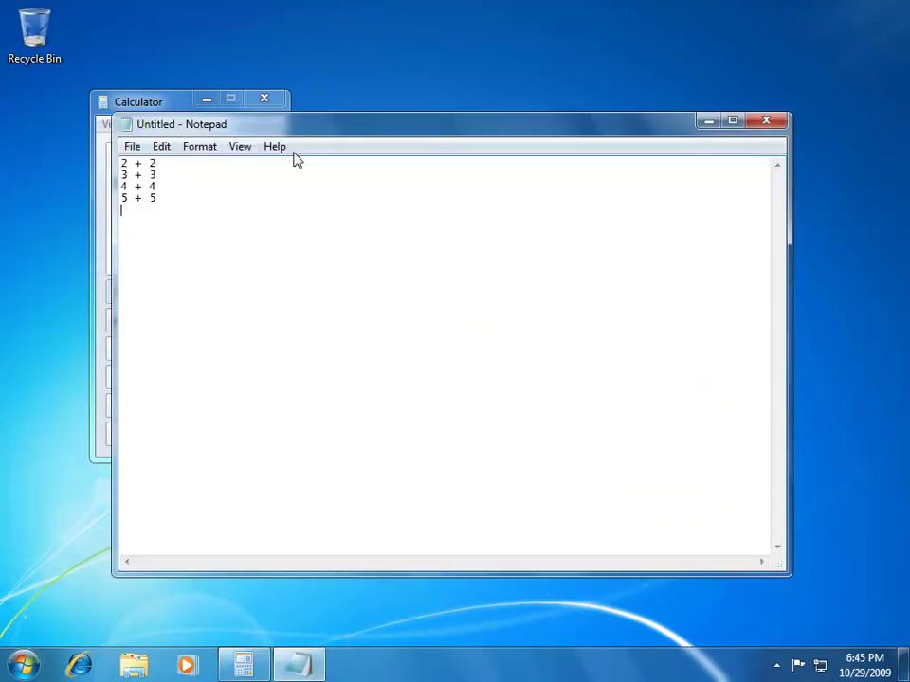
pyautogui.moveTo(260, 136); pyautogui.dragTo(486, 113)
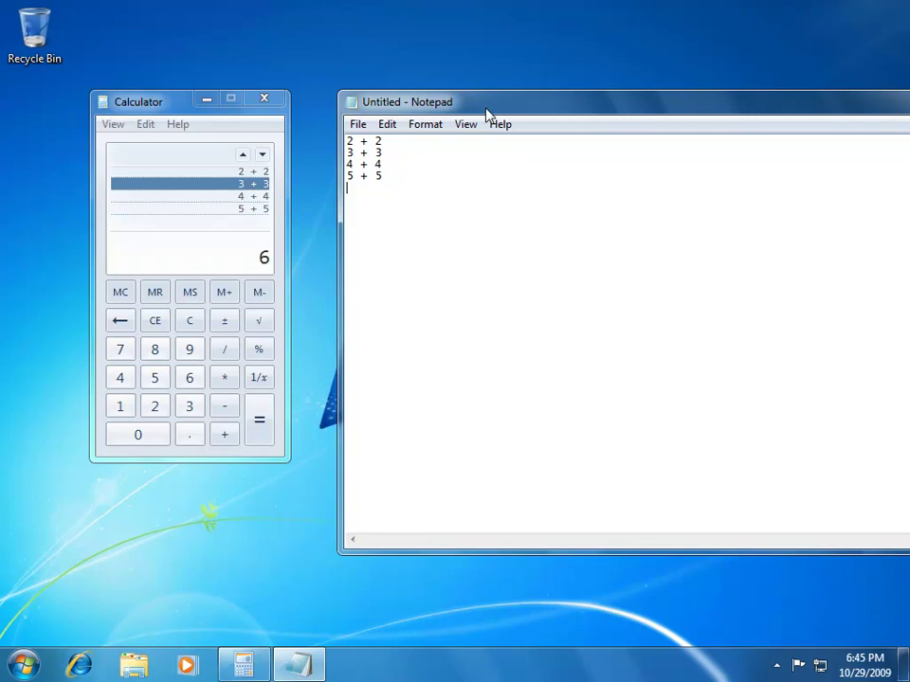
pyautogui.click(174, 105)
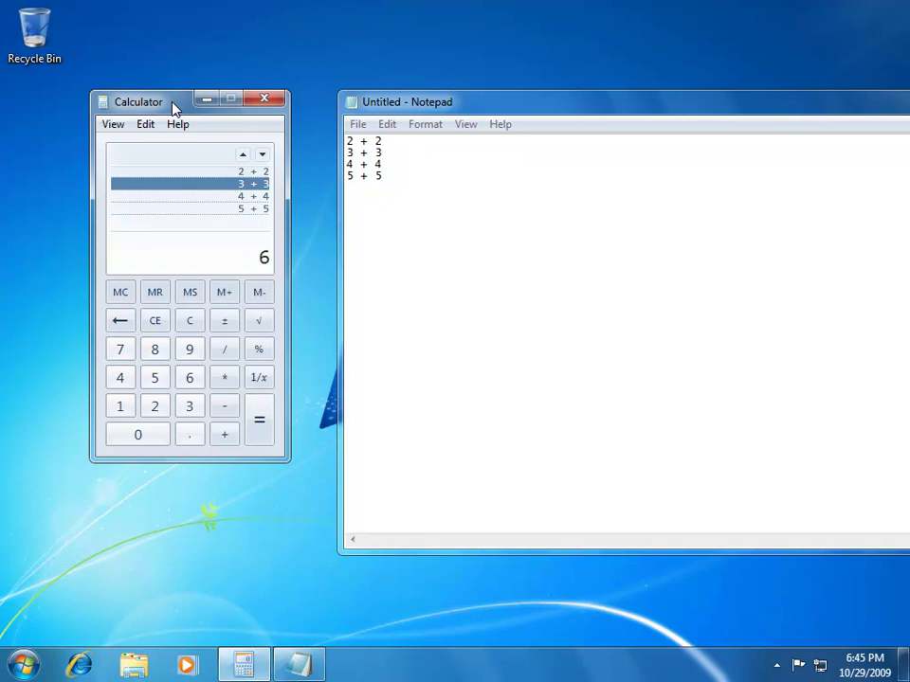
pyautogui.click(145, 124)
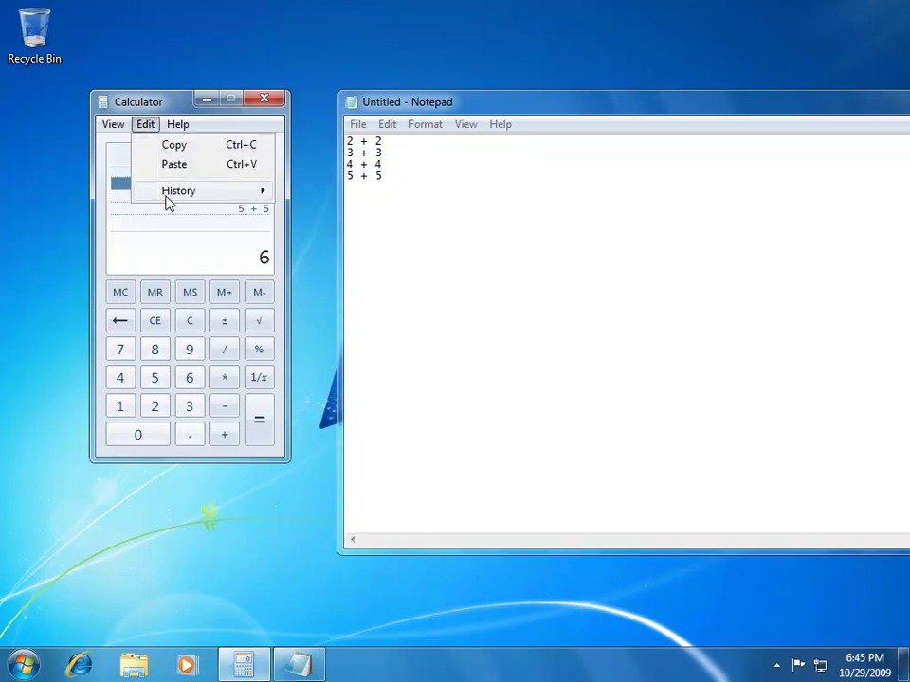
pyautogui.moveTo(169, 199)
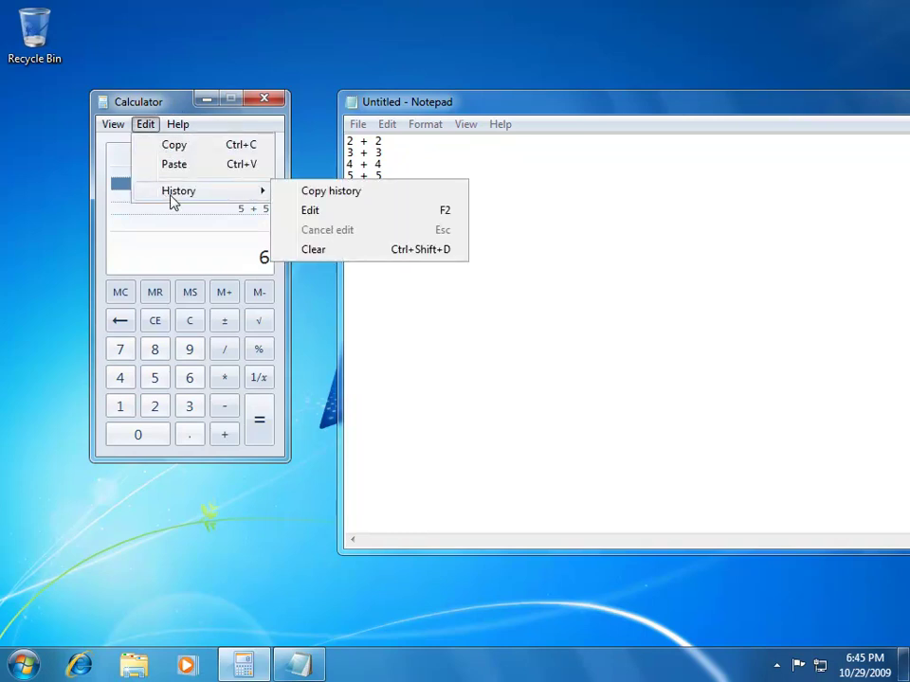
pyautogui.click(318, 216)
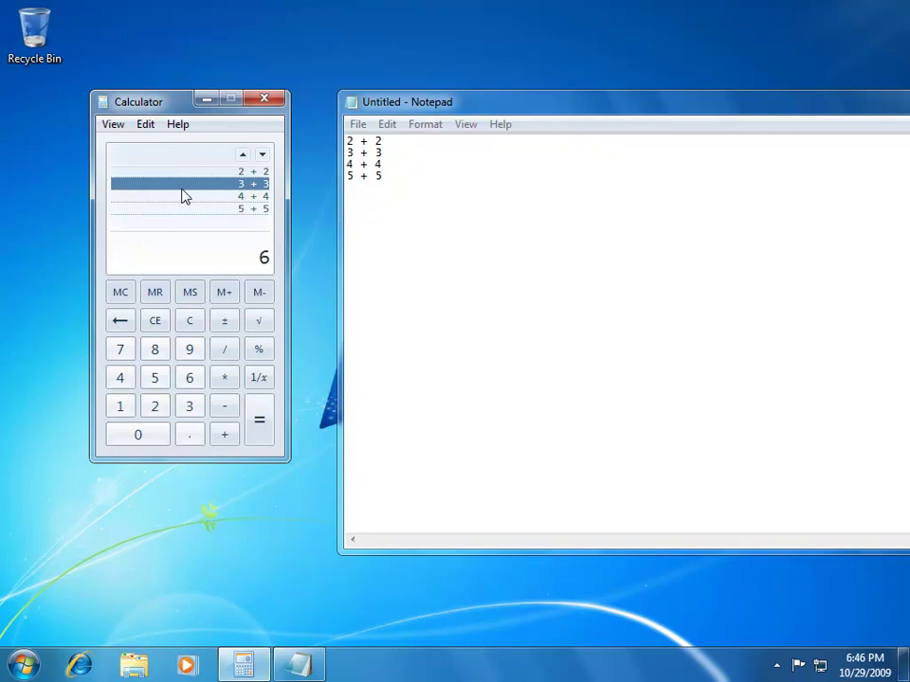
# Edit the 4 + 4 entry in the calculation history to 14 + 4 and recalculate it
pyautogui.click(264, 205)
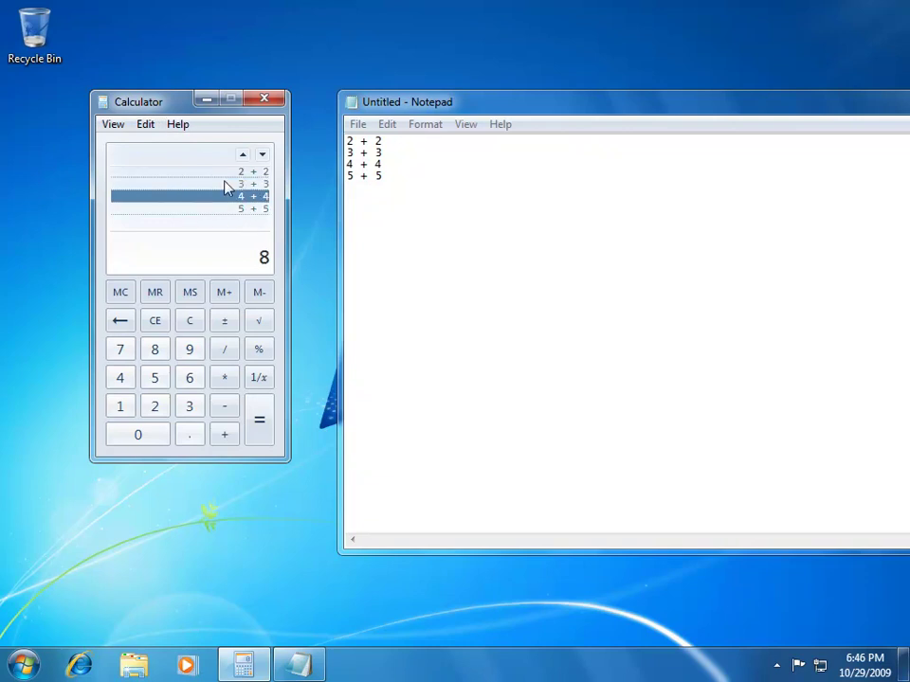
pyautogui.click(145, 124)
pyautogui.moveTo(226, 196)
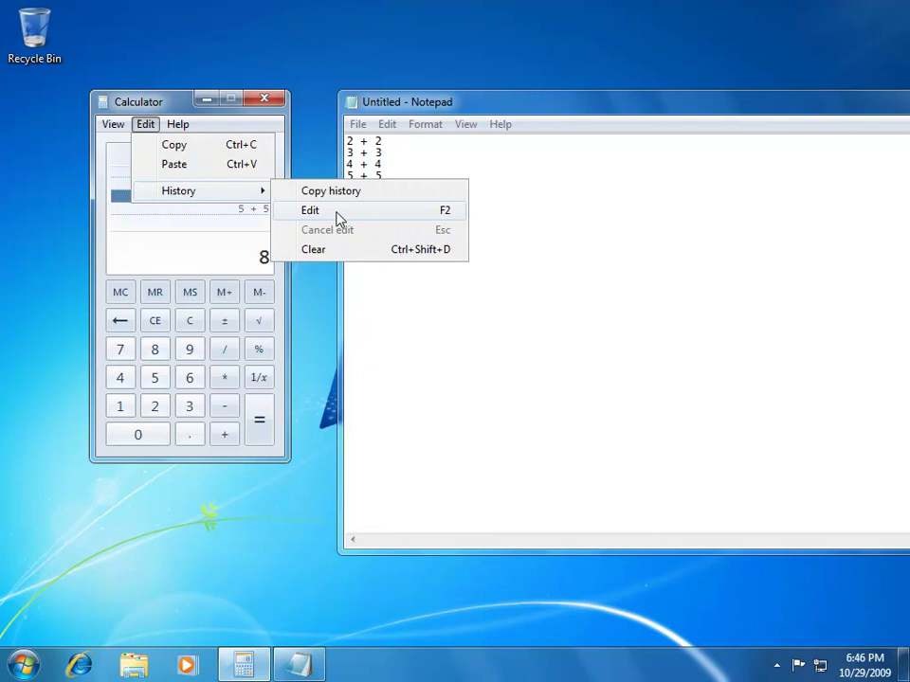
pyautogui.click(412, 211)
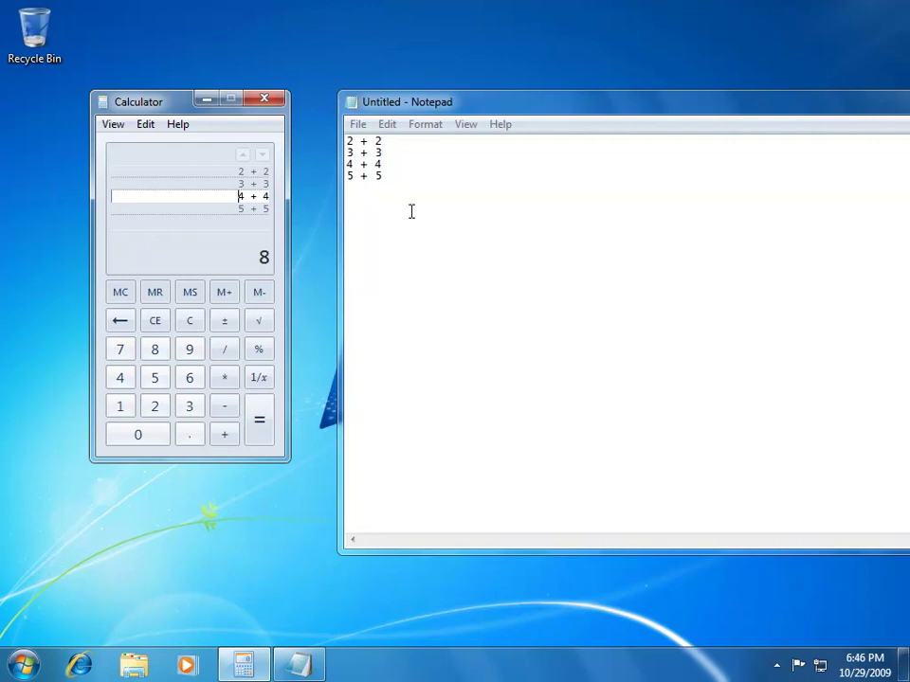
pyautogui.write('1')
pyautogui.press('Return')
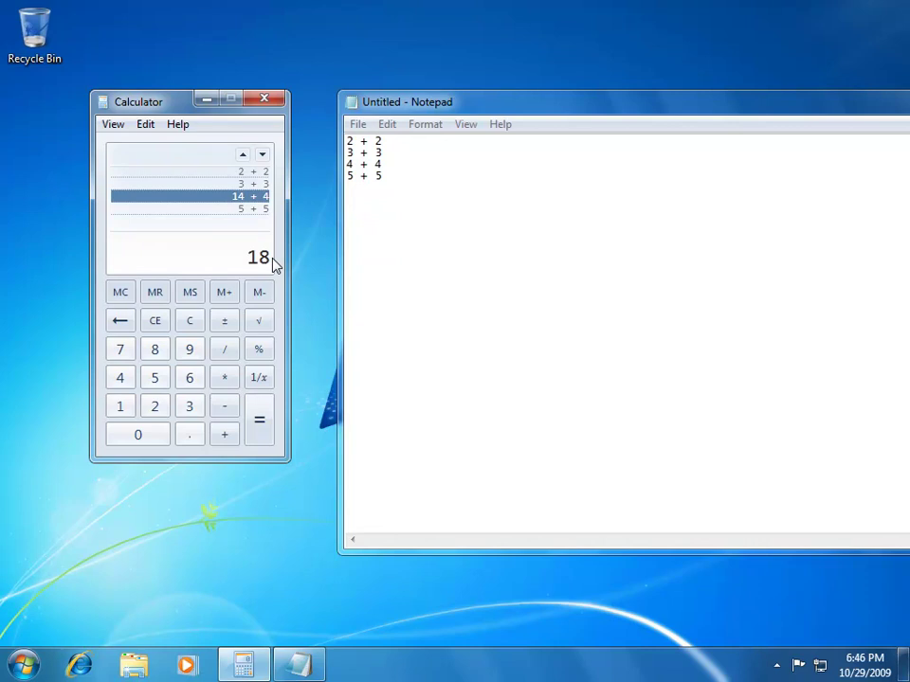
# Hide the calculation history, calculate 50 * 50 and show the history again
pyautogui.click(116, 125)
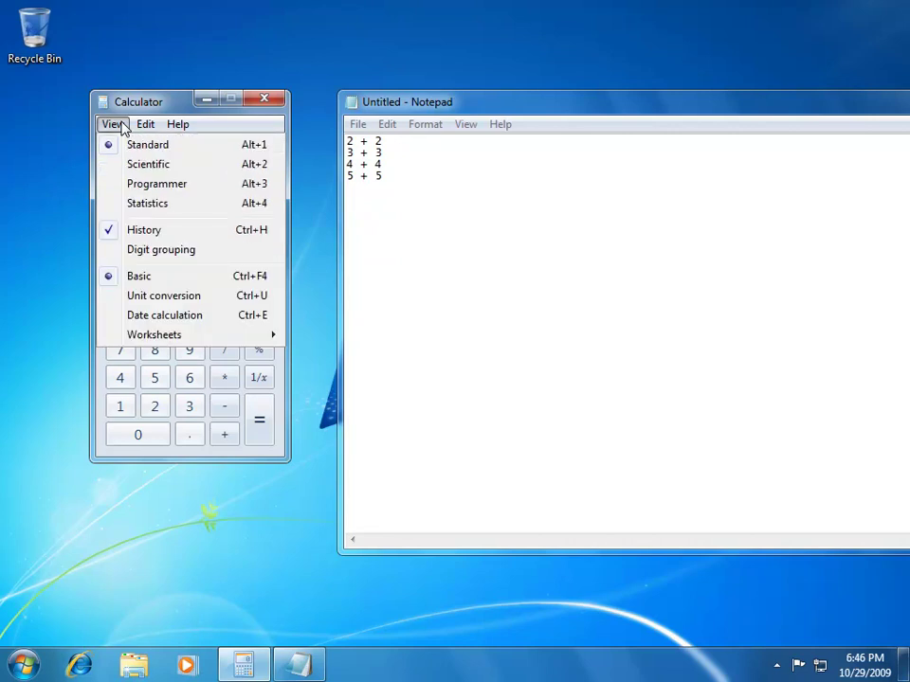
pyautogui.click(144, 230)
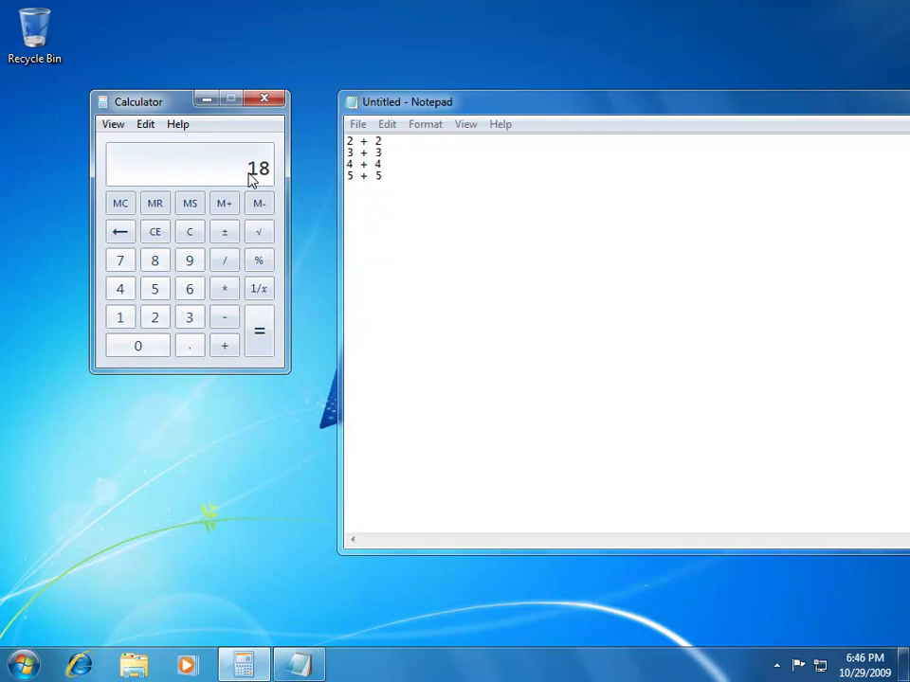
pyautogui.write('50 *')
pyautogui.press('Return')
pyautogui.click(115, 126)
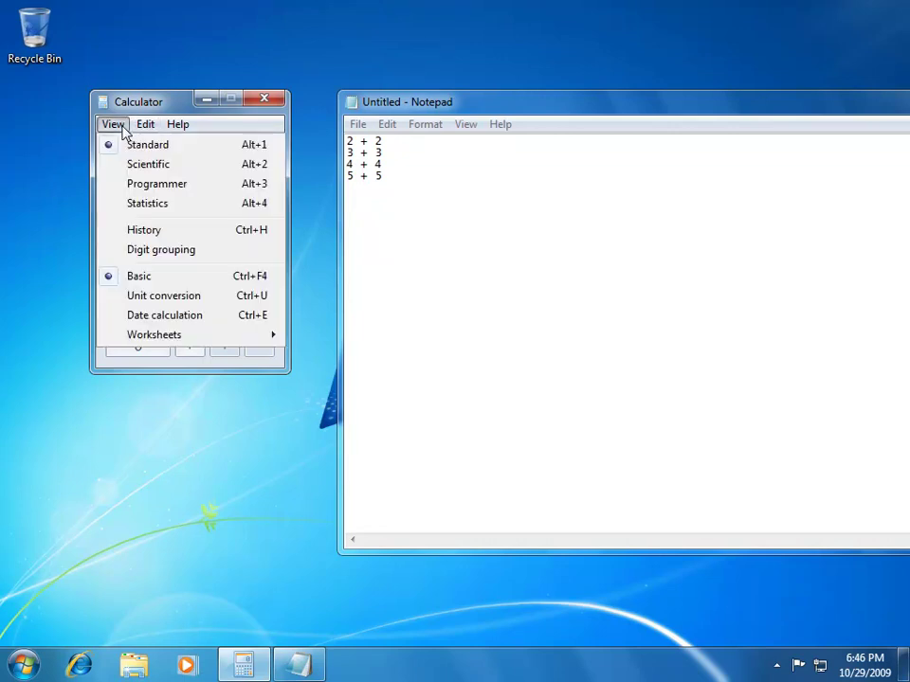
pyautogui.click(152, 233)
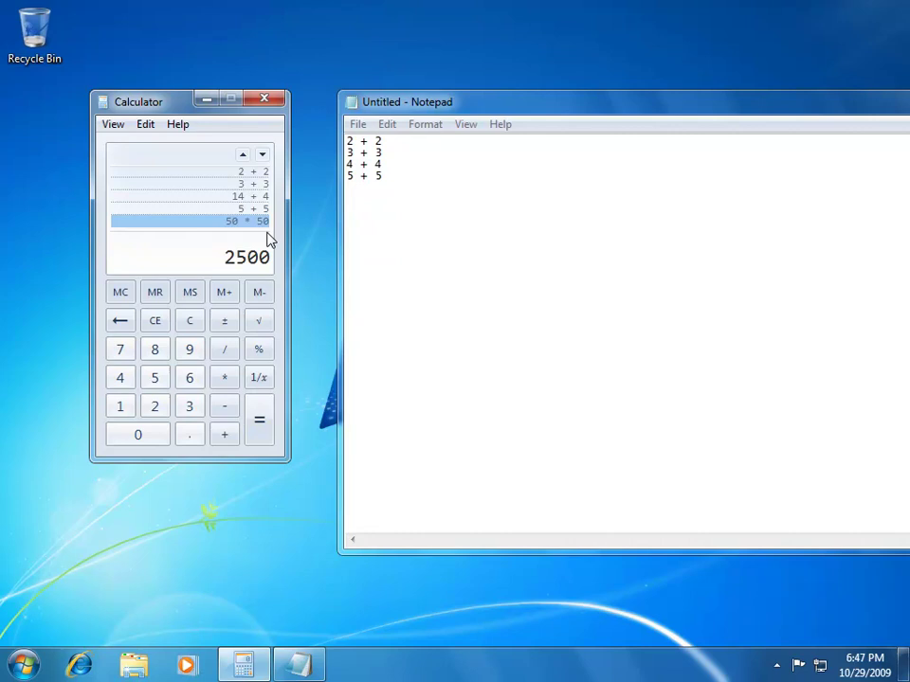
# Clear the calculation history and hide the history display
pyautogui.click(151, 129)
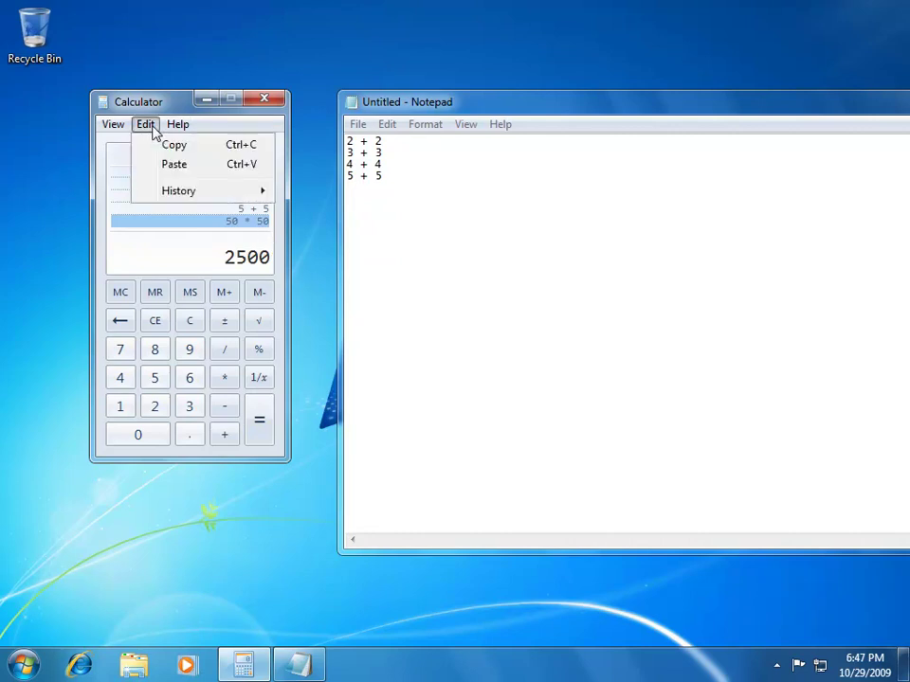
pyautogui.moveTo(179, 193)
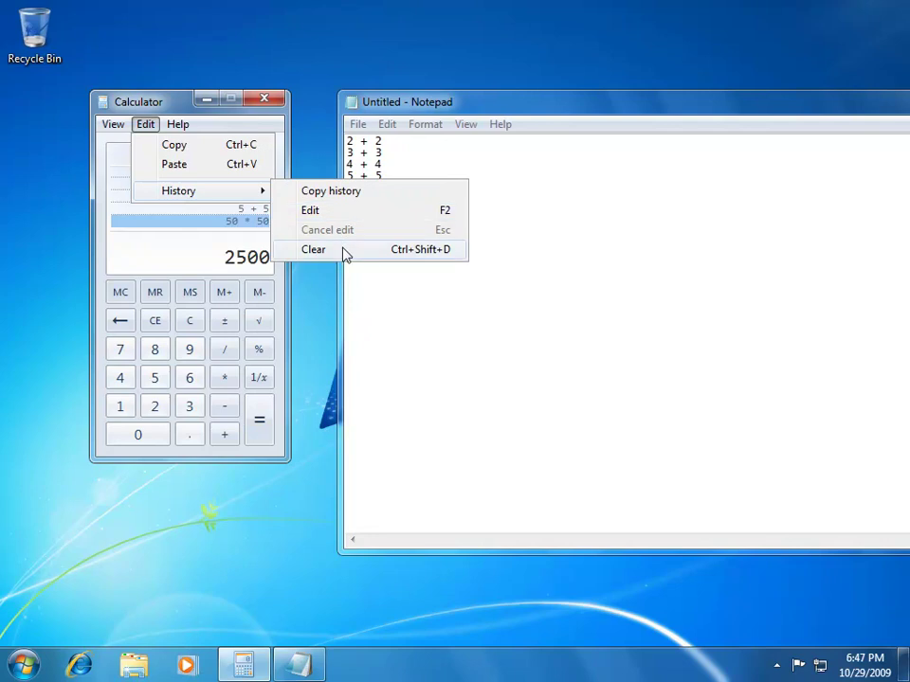
pyautogui.click(422, 252)
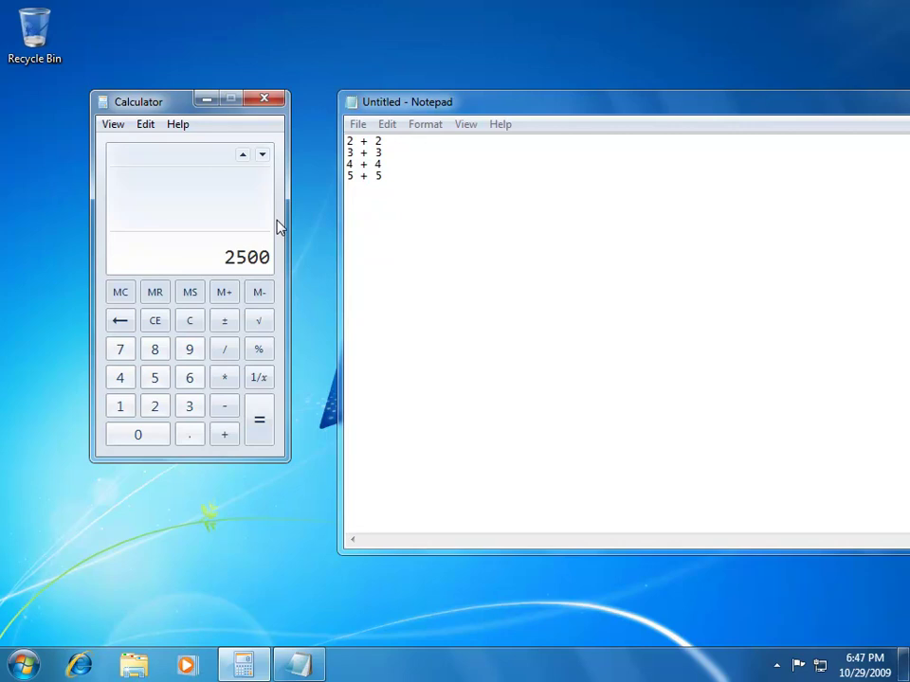
pyautogui.hotkey('ctrl', 'h')
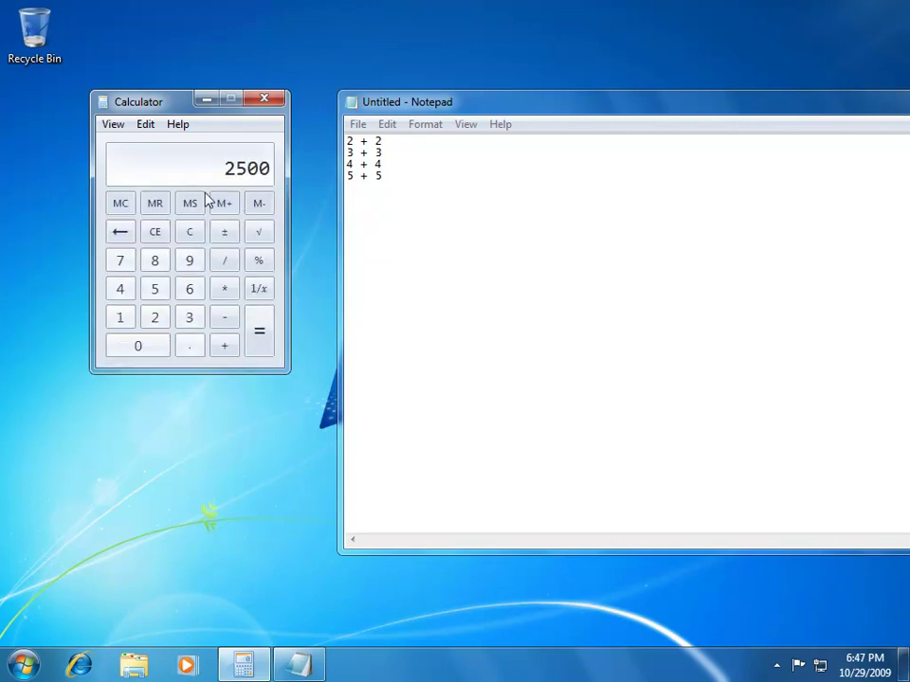
pyautogui.click(119, 128)
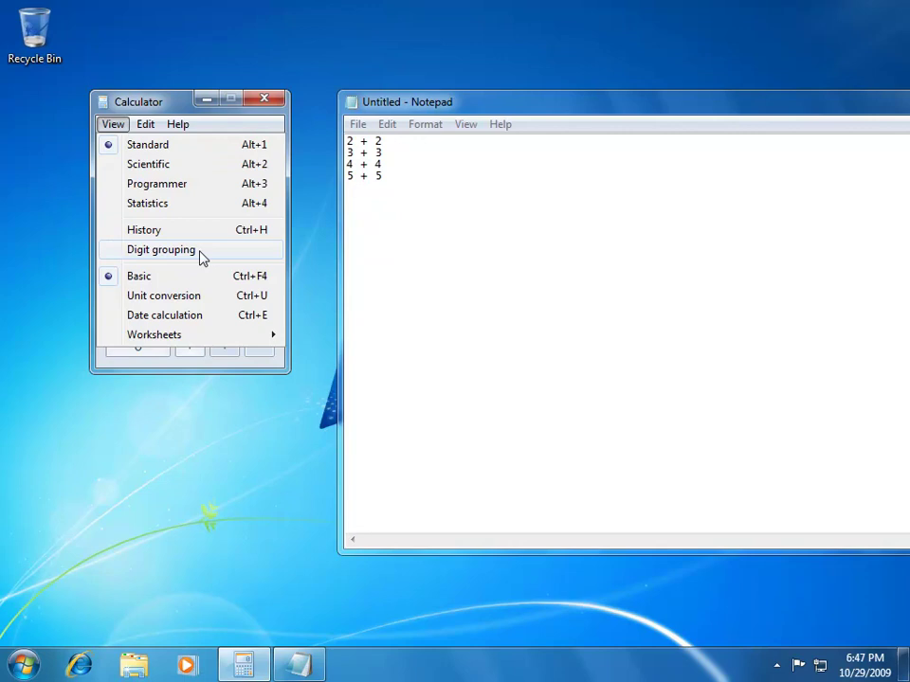
pyautogui.click(169, 102)
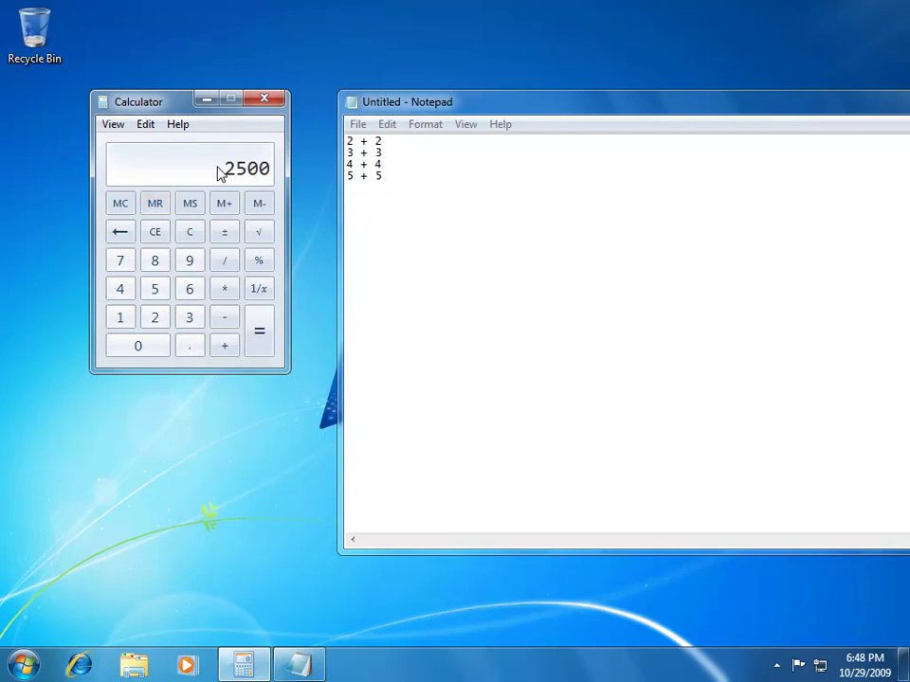
pyautogui.write('10000000')
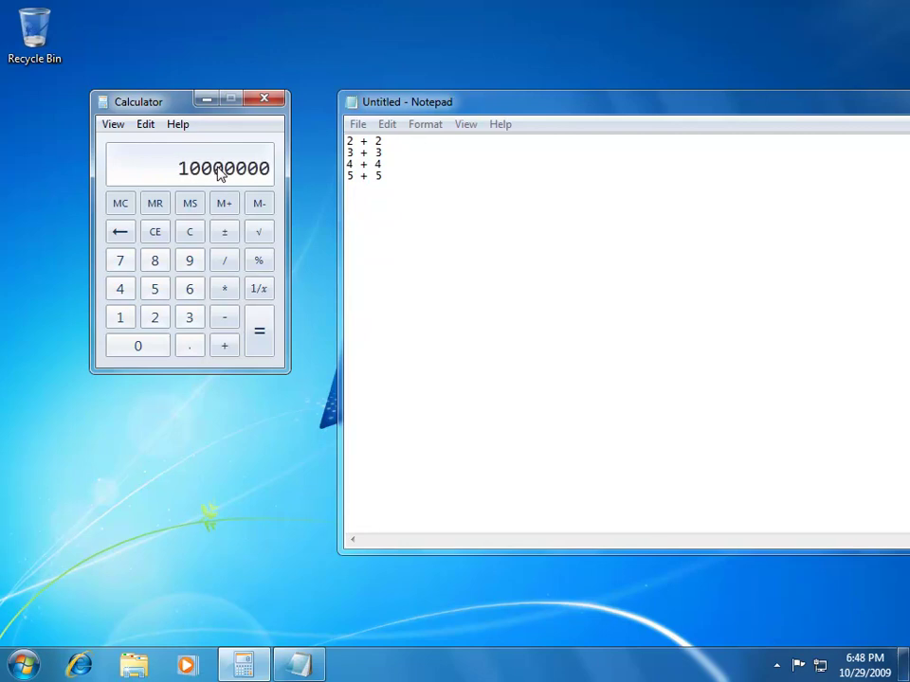
pyautogui.press('Escape')
# Enter the number 1000000 in the calculator and turn on digit grouping
pyautogui.write('1000')
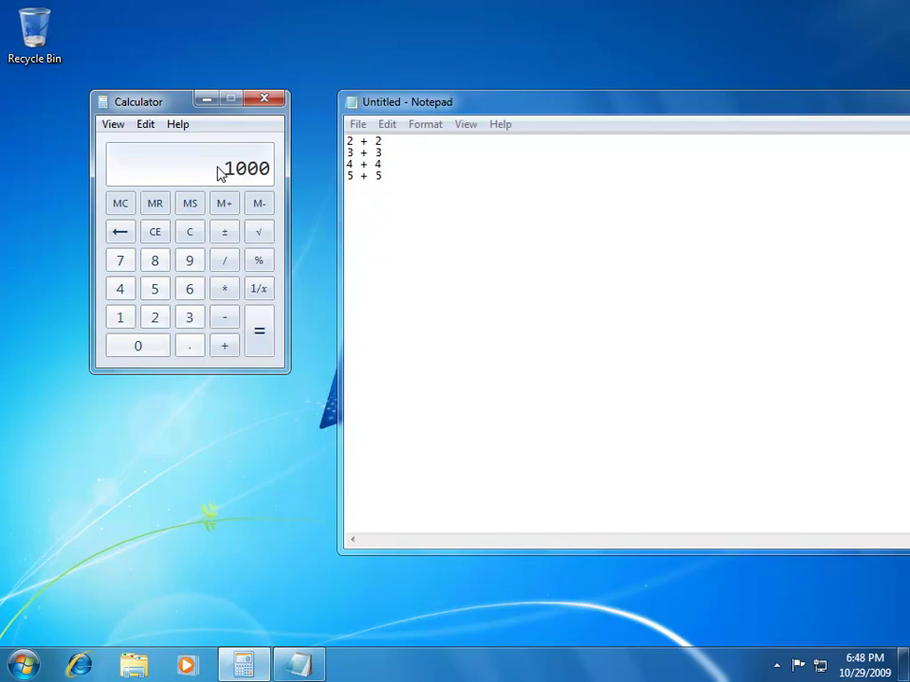
pyautogui.write('000')
pyautogui.click(120, 129)
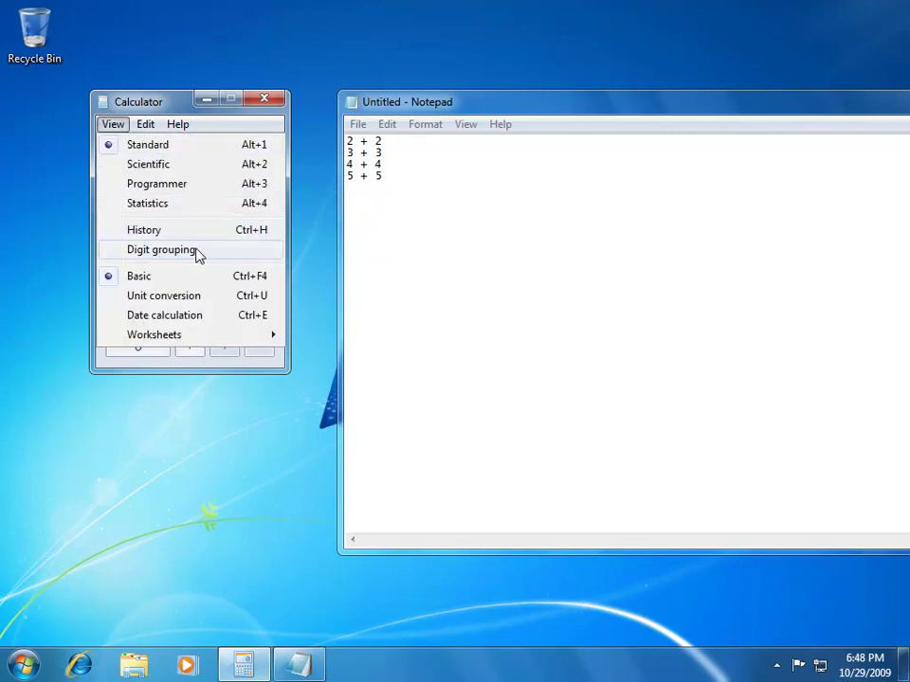
pyautogui.click(197, 252)
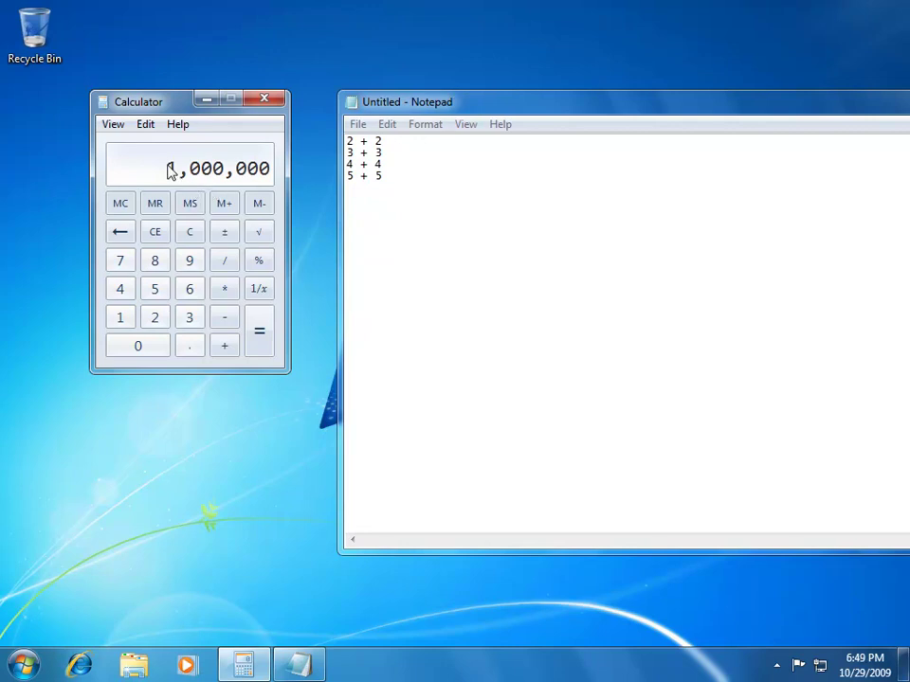
# Turn on unit conversion and set the type of unit to Volume
pyautogui.click(115, 126)
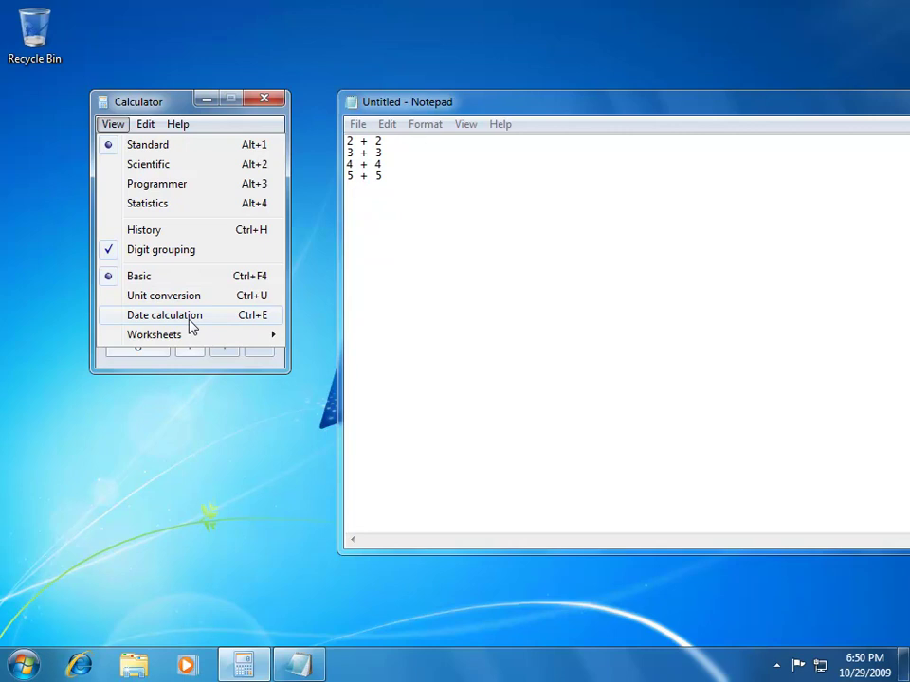
pyautogui.moveTo(190, 343)
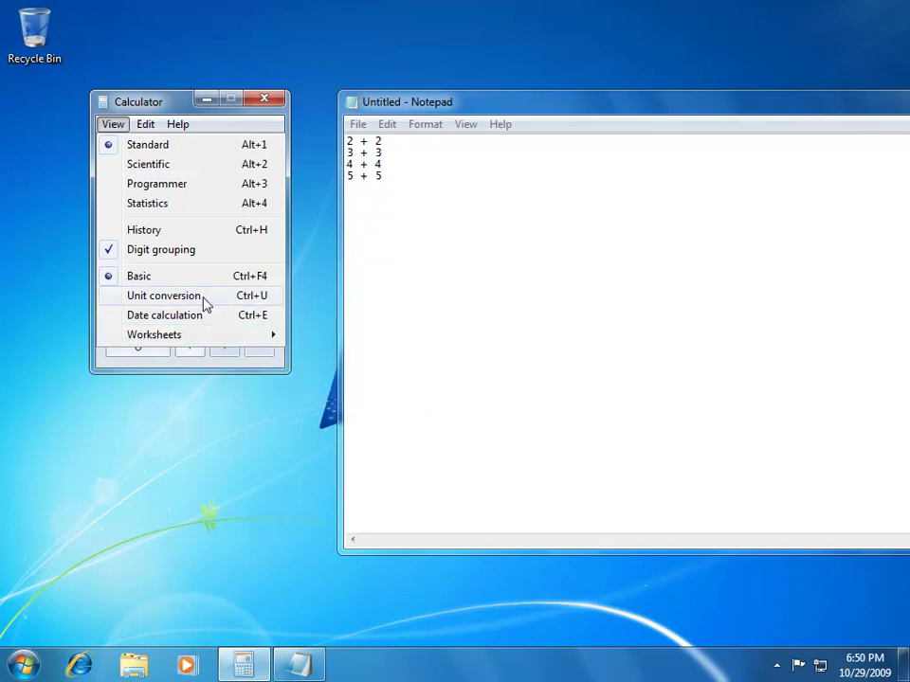
pyautogui.click(164, 296)
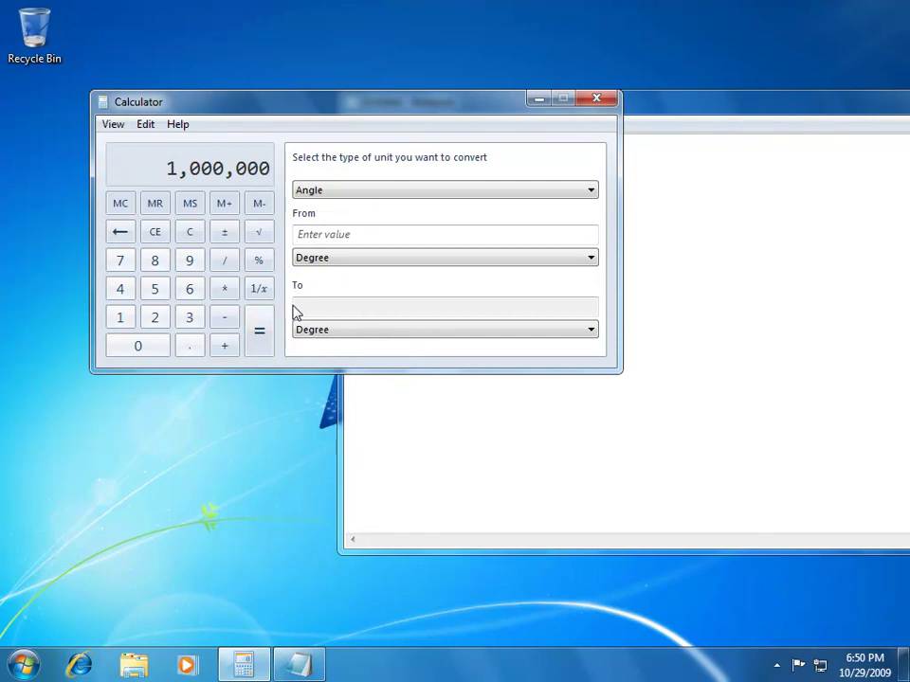
pyautogui.click(540, 192)
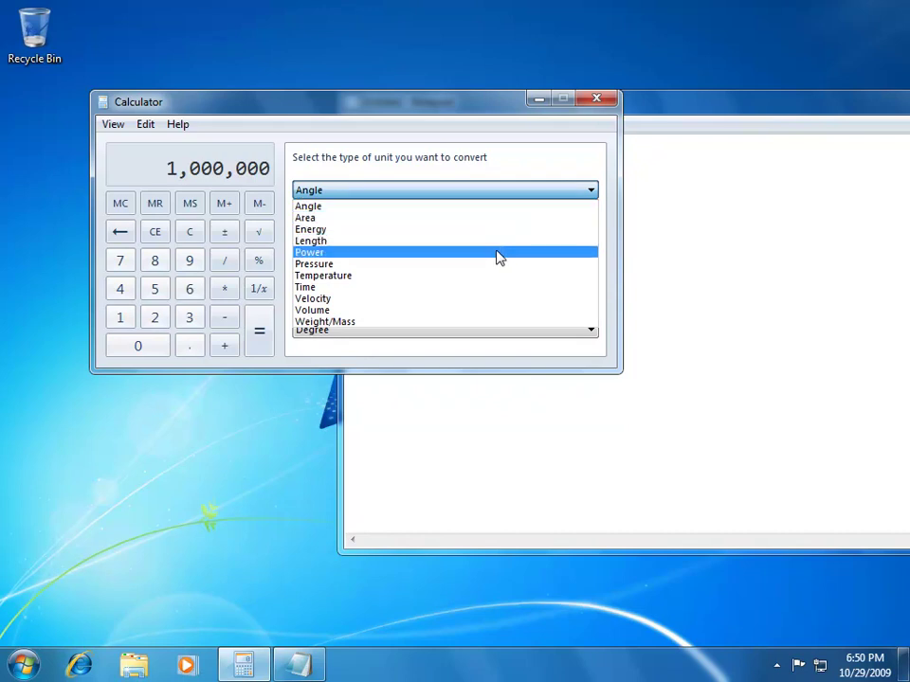
pyautogui.click(381, 311)
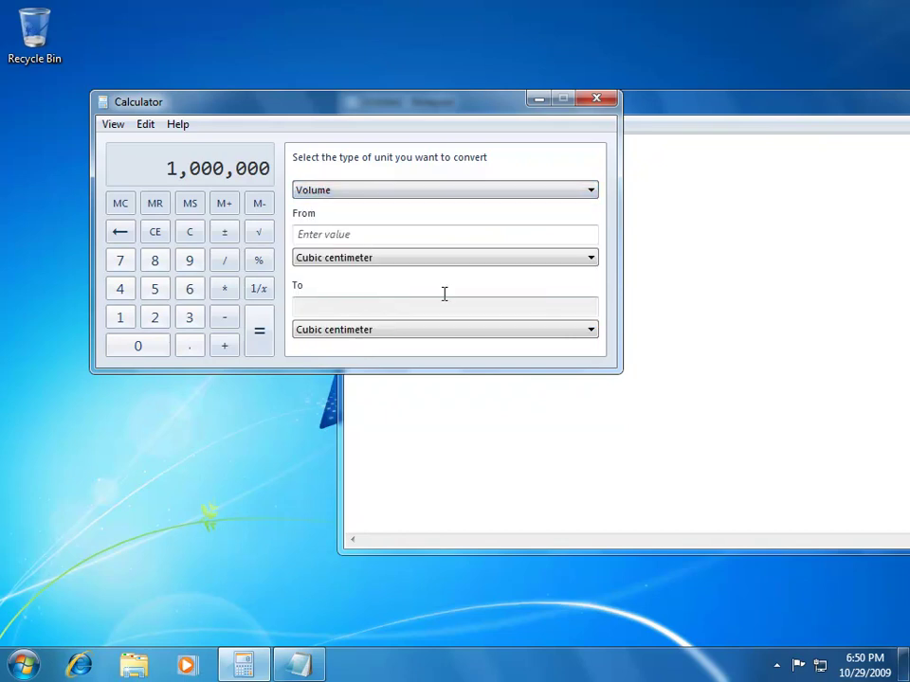
# Convert 10 US gallons to liters and highlight the first digits of the converted value
pyautogui.click(499, 259)
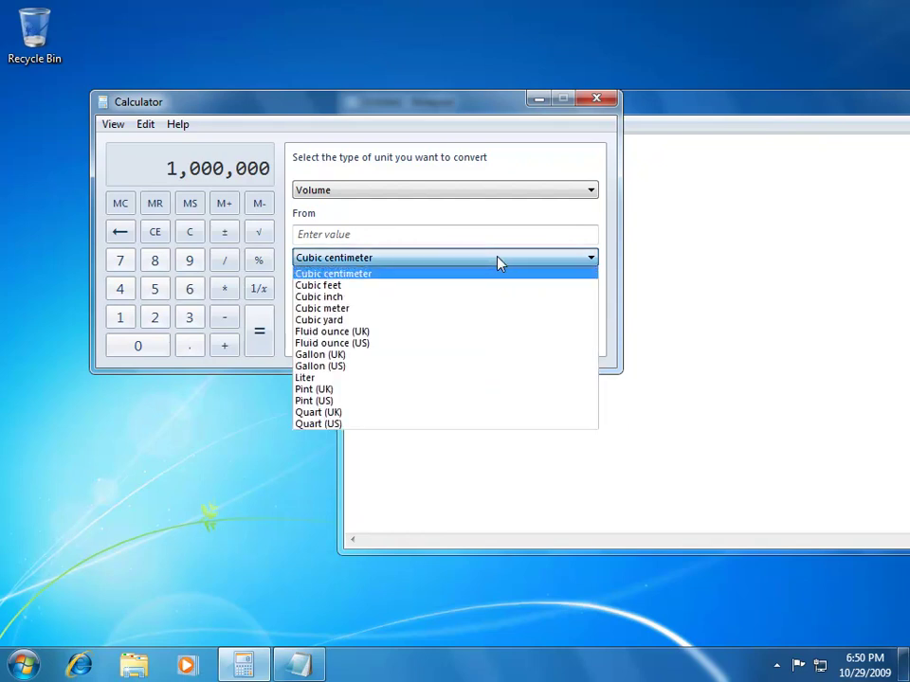
pyautogui.click(463, 367)
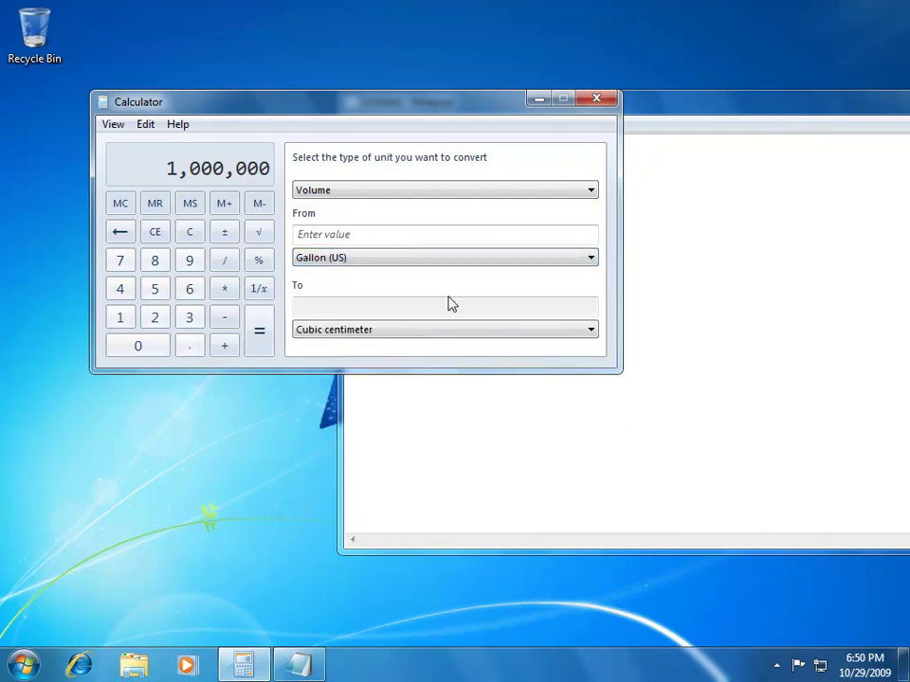
pyautogui.click(416, 239)
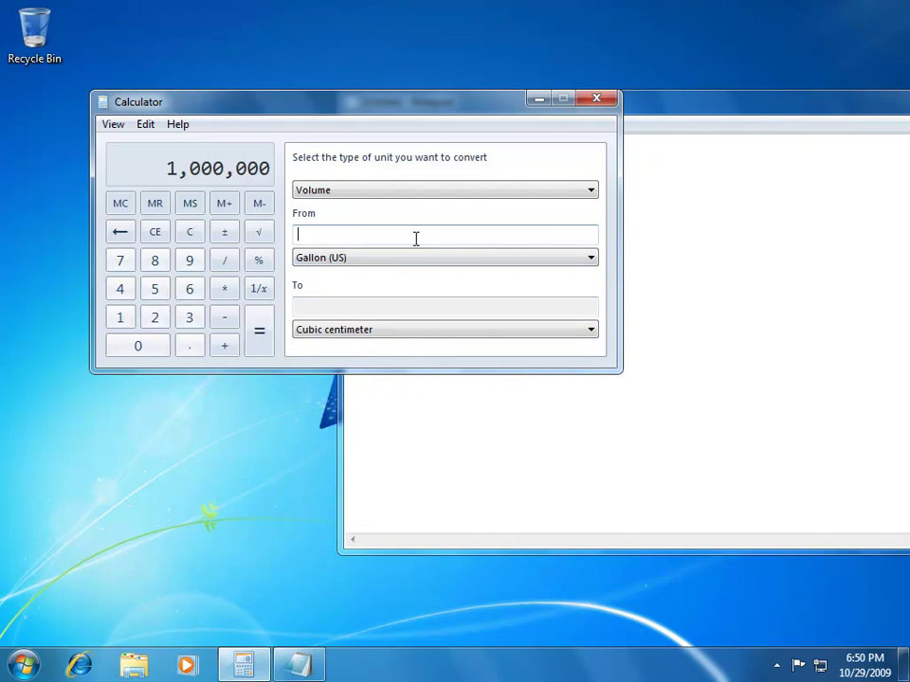
pyautogui.write('10')
pyautogui.click(407, 330)
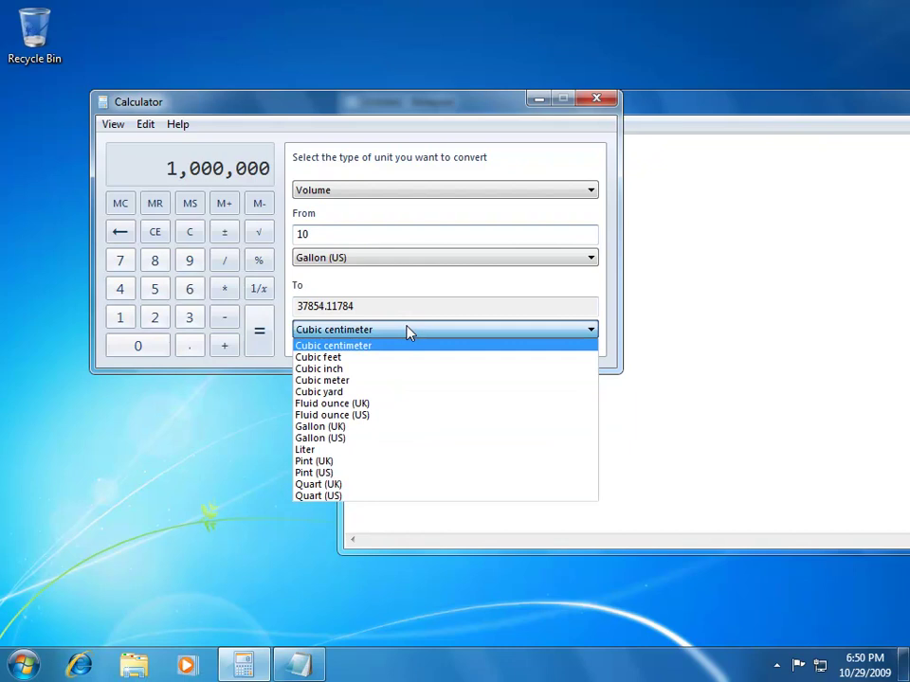
pyautogui.click(400, 450)
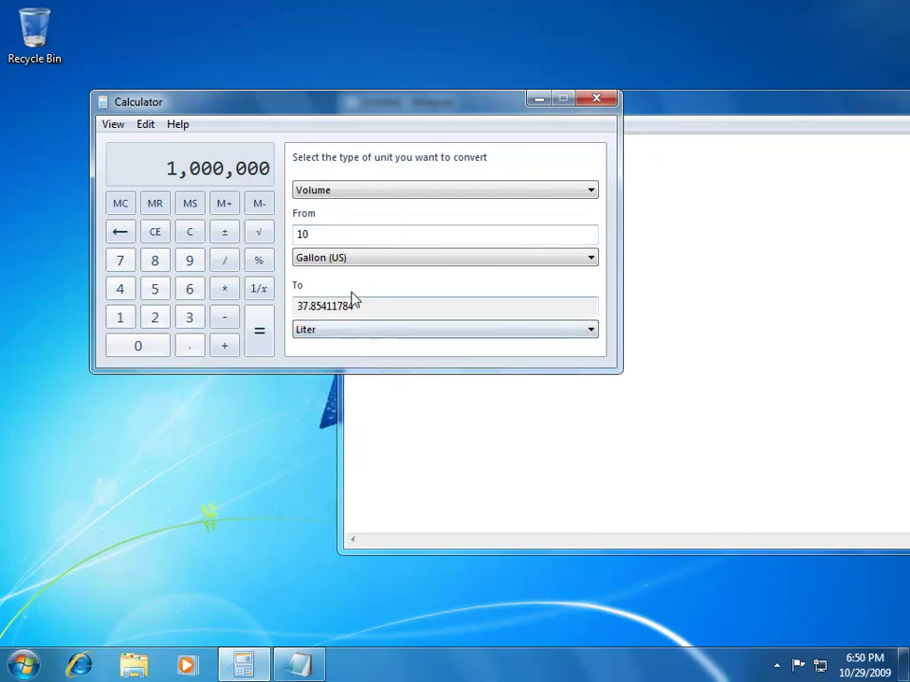
pyautogui.moveTo(316, 311); pyautogui.dragTo(291, 305)
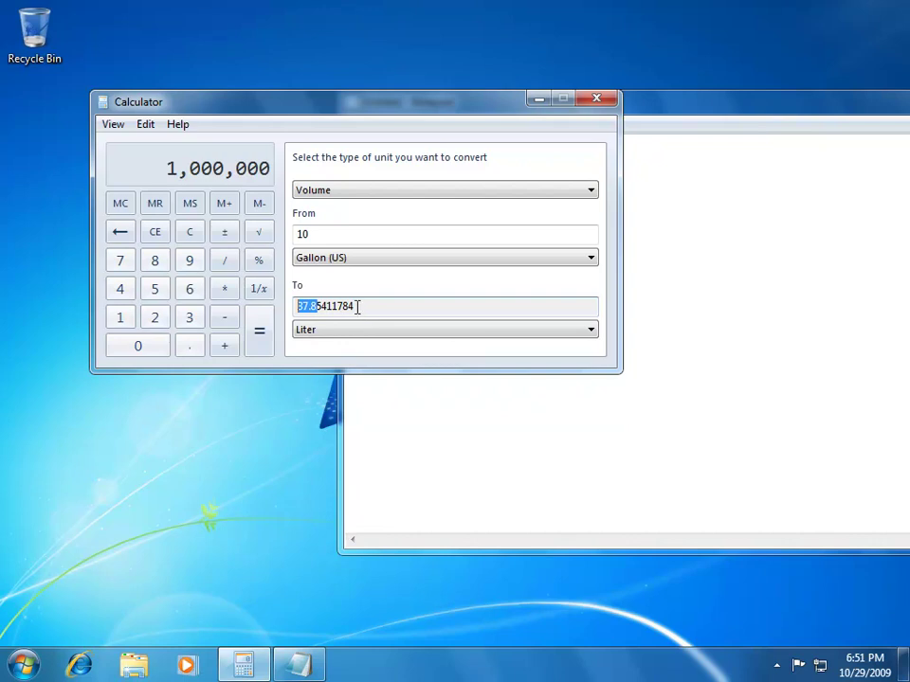
# Change the unit type to Temperature and convert 80 degrees Fahrenheit to degrees Celsius
pyautogui.click(330, 239)
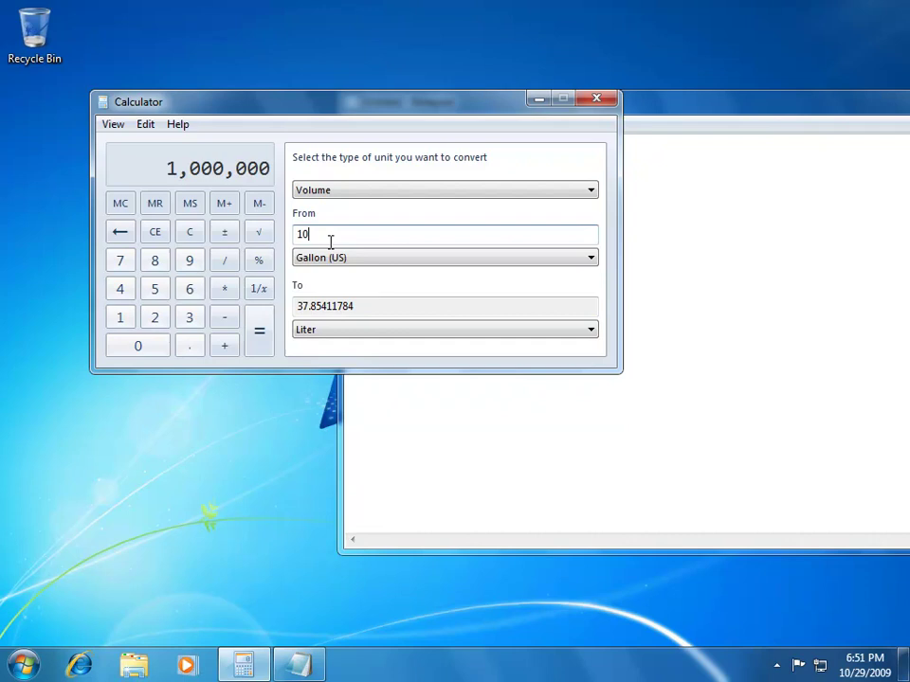
pyautogui.press('BackSpace')
pyautogui.click(463, 192)
pyautogui.click(431, 276)
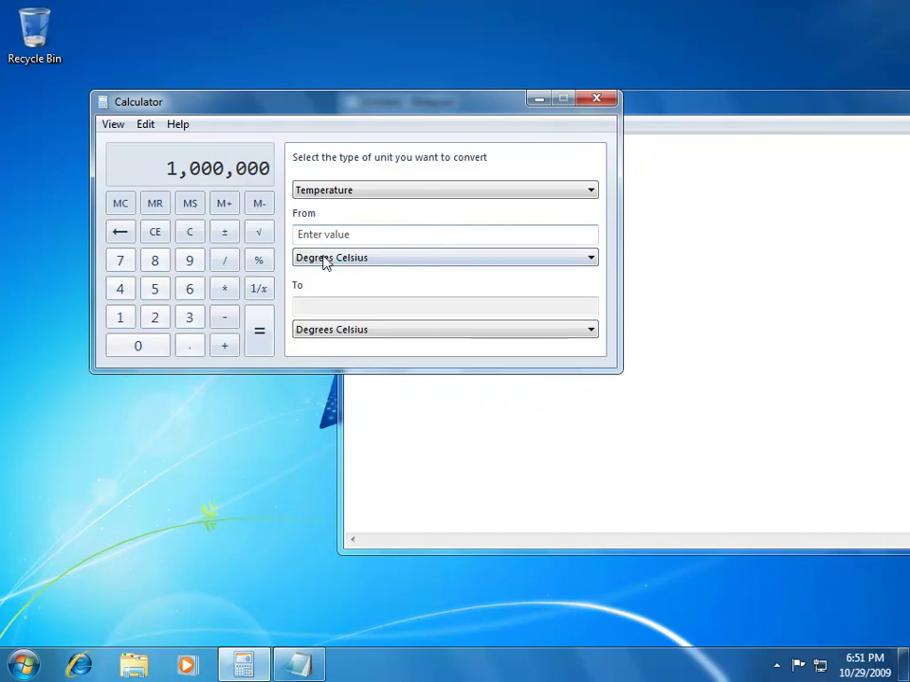
pyautogui.click(350, 233)
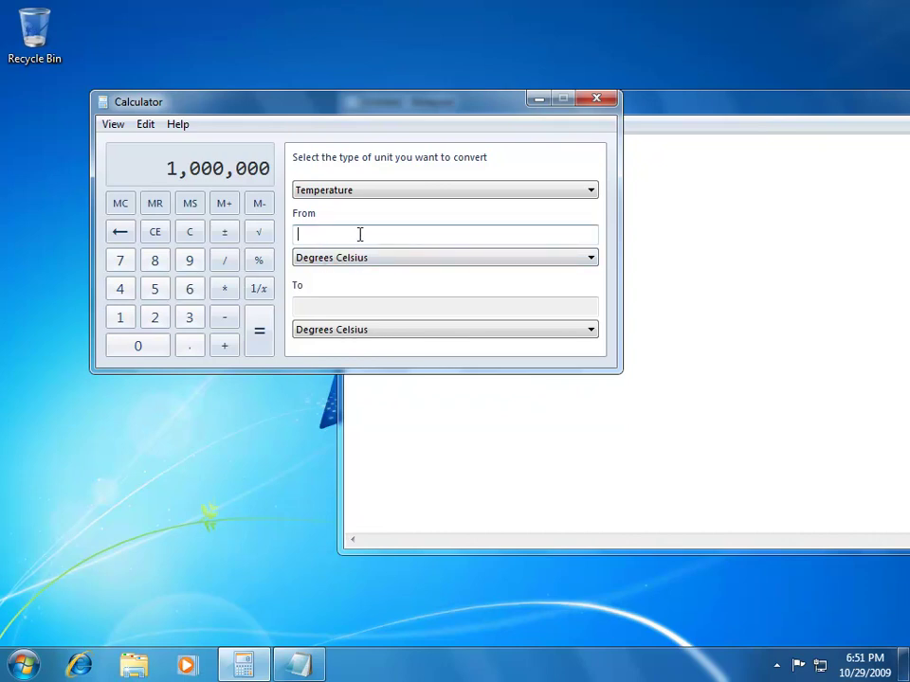
pyautogui.click(382, 258)
pyautogui.click(374, 287)
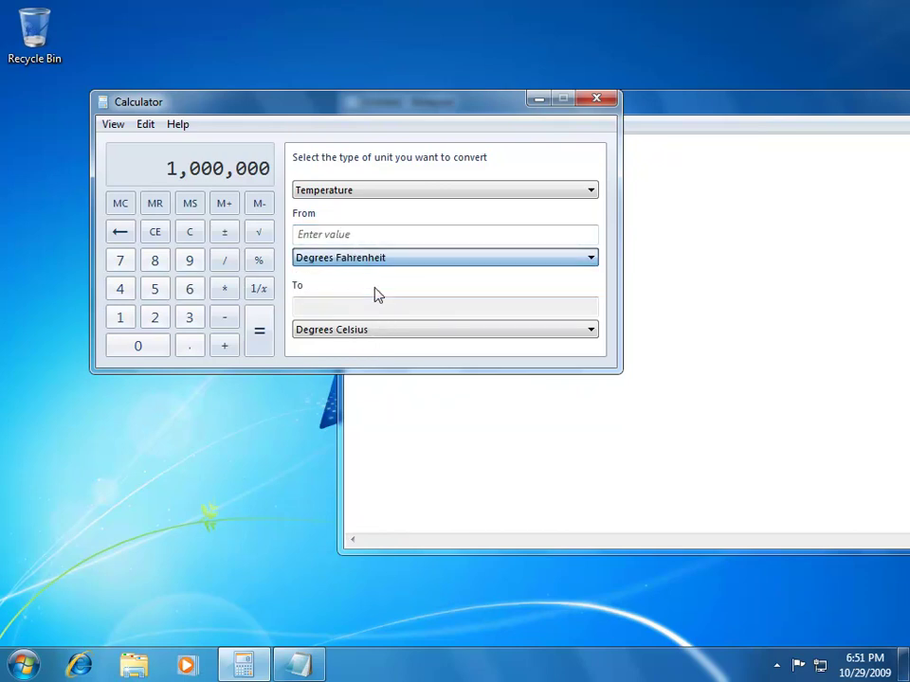
pyautogui.click(354, 233)
pyautogui.write('80')
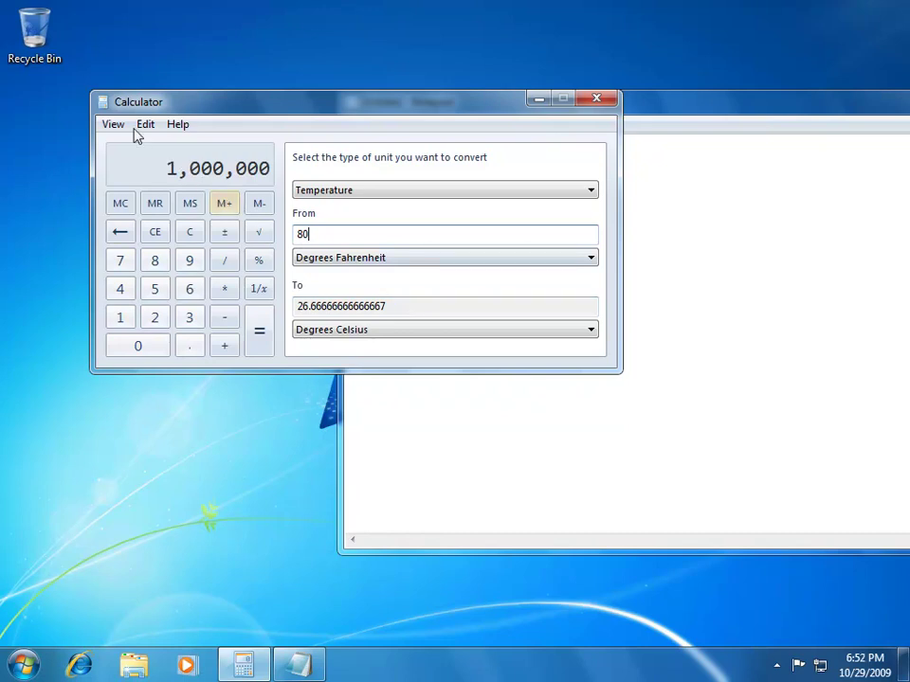
# Turn on date calculation and calculate the difference between today's date and 12/25/2009
pyautogui.click(106, 123)
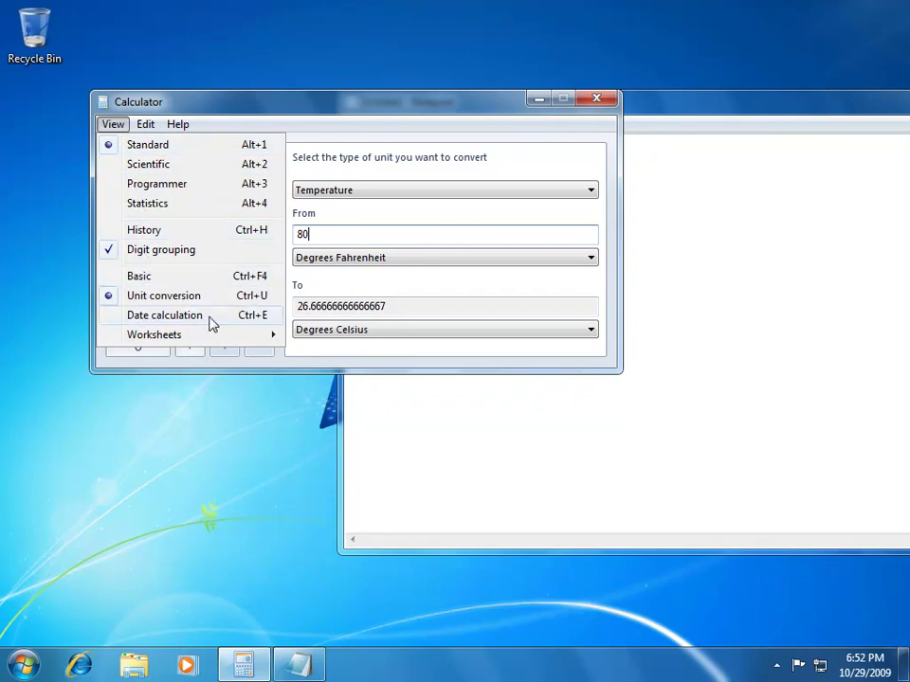
pyautogui.click(211, 317)
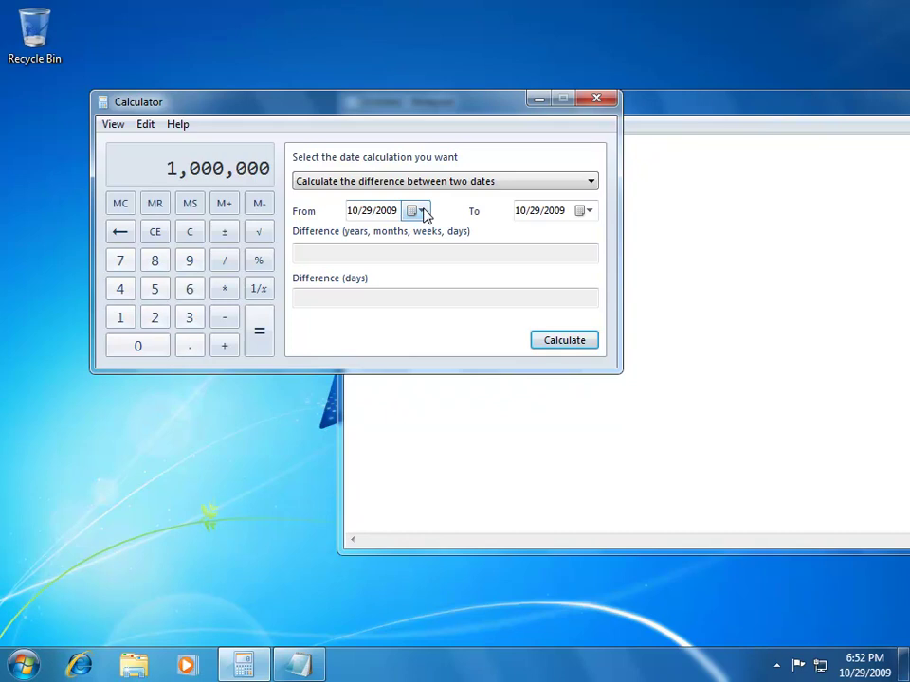
pyautogui.click(587, 211)
pyautogui.click(589, 238)
pyautogui.click(590, 238)
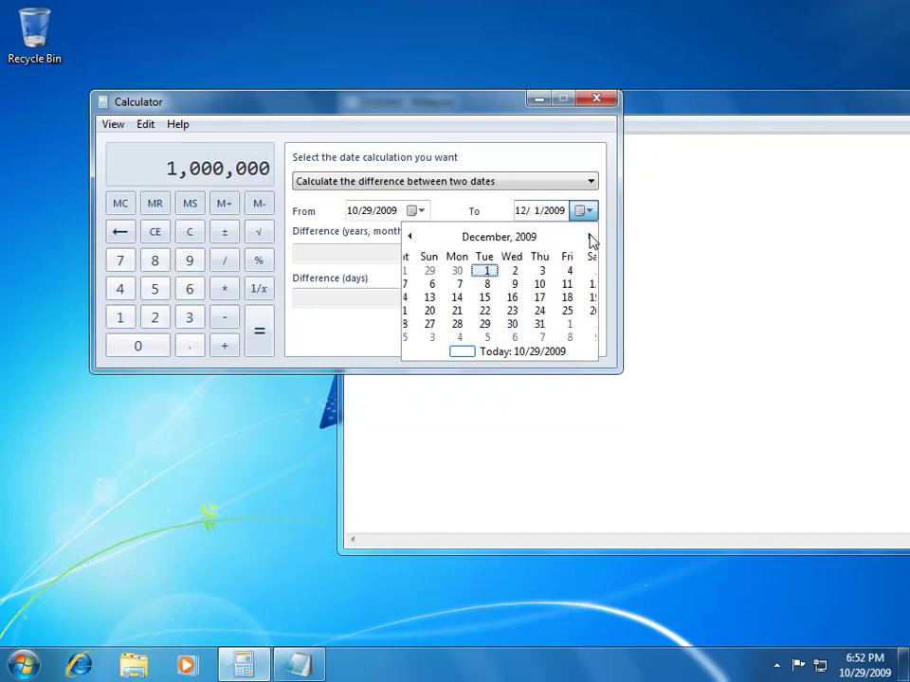
pyautogui.click(554, 312)
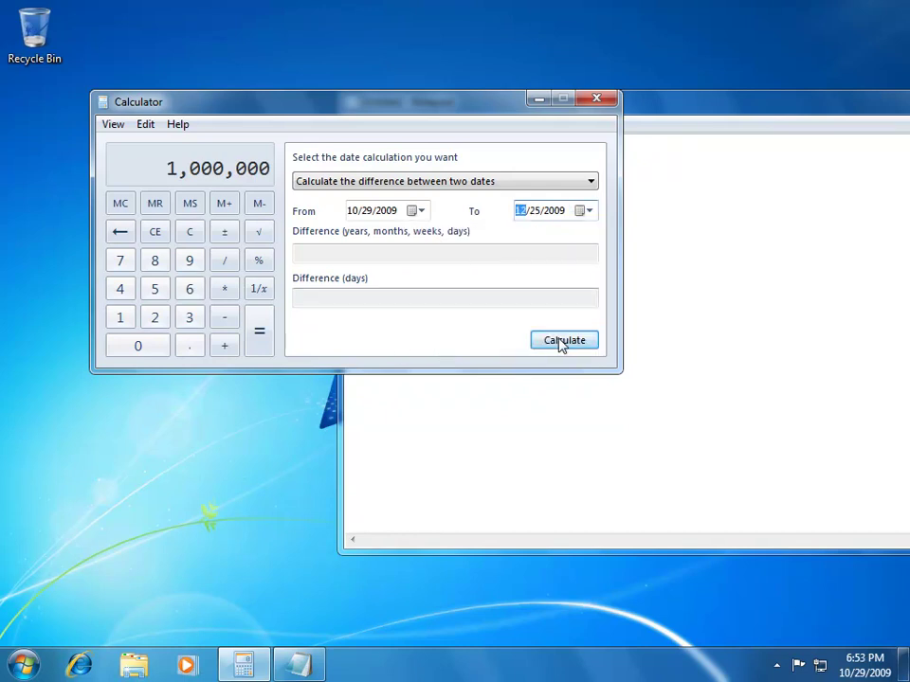
pyautogui.click(564, 345)
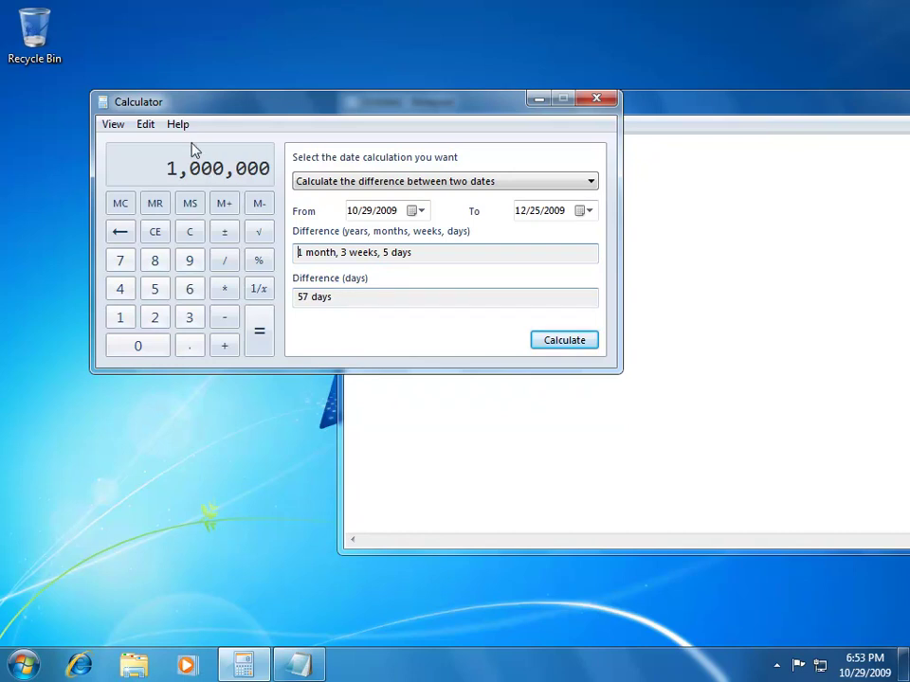
# Open the Mortgage worksheet and choose Term (years) as the value to calculate
pyautogui.click(113, 126)
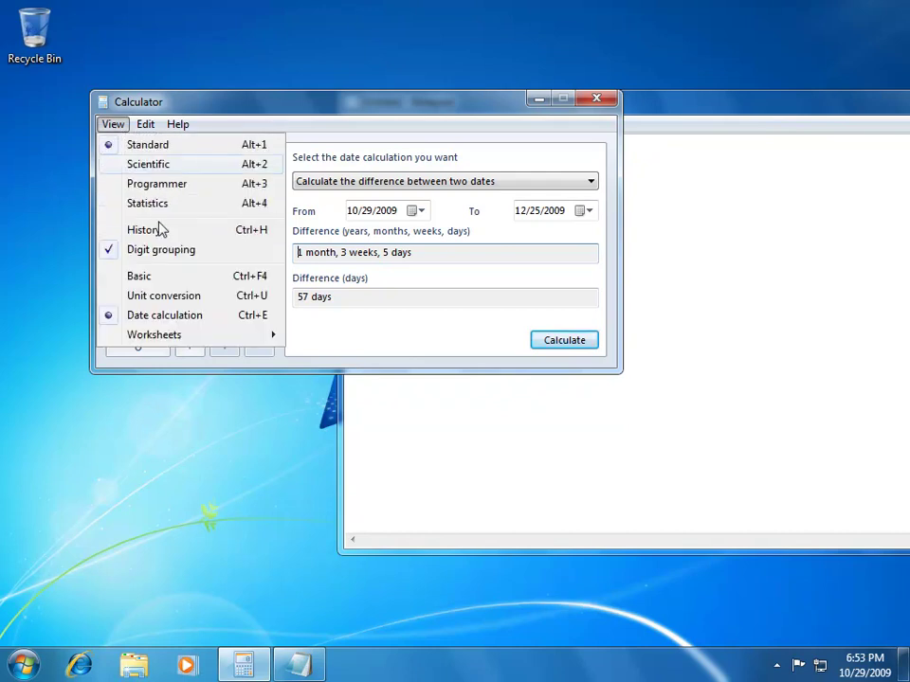
pyautogui.moveTo(170, 340)
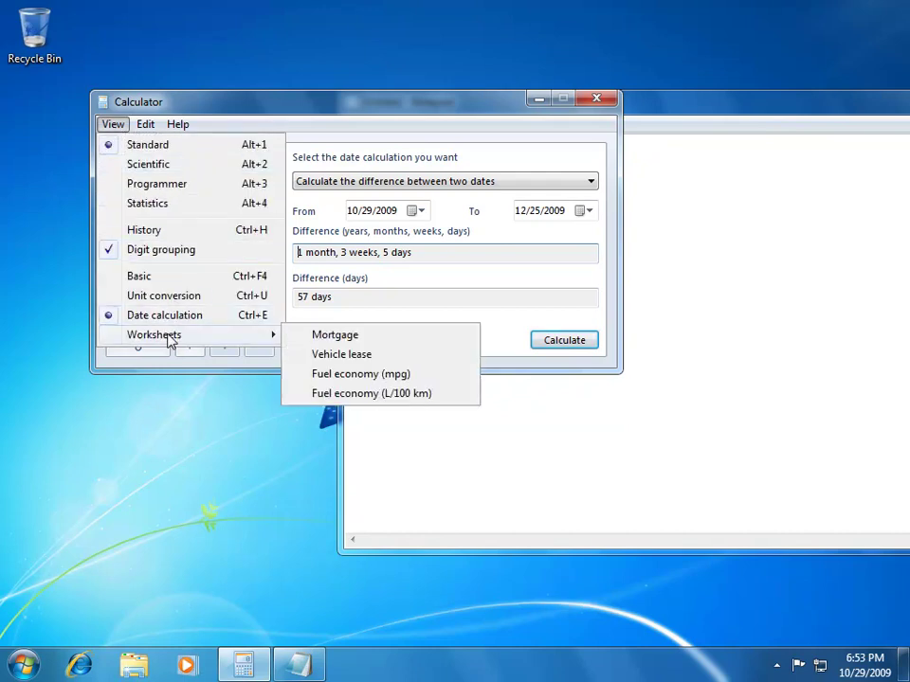
pyautogui.click(398, 342)
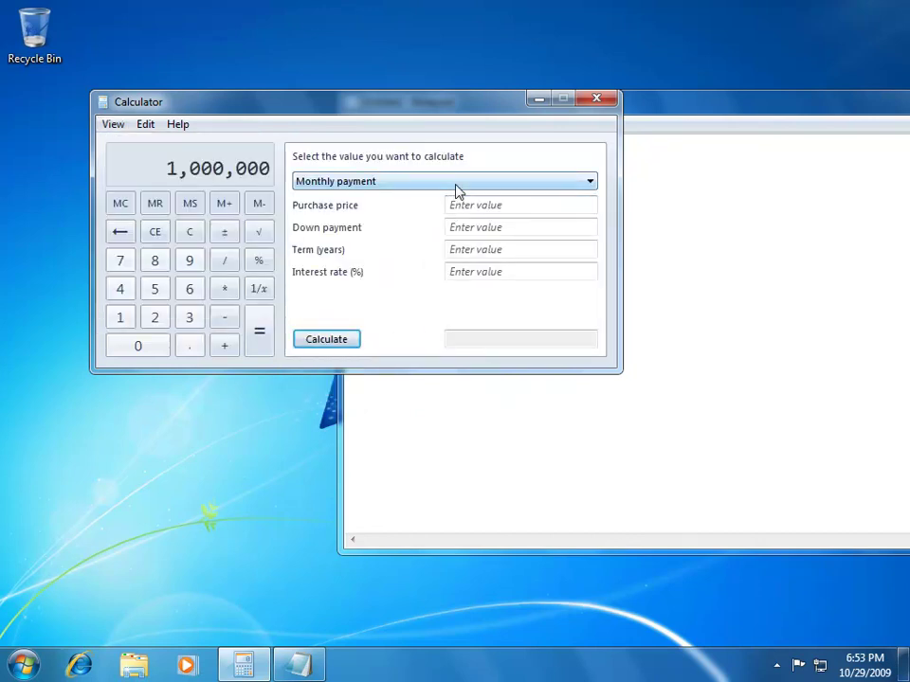
pyautogui.click(455, 186)
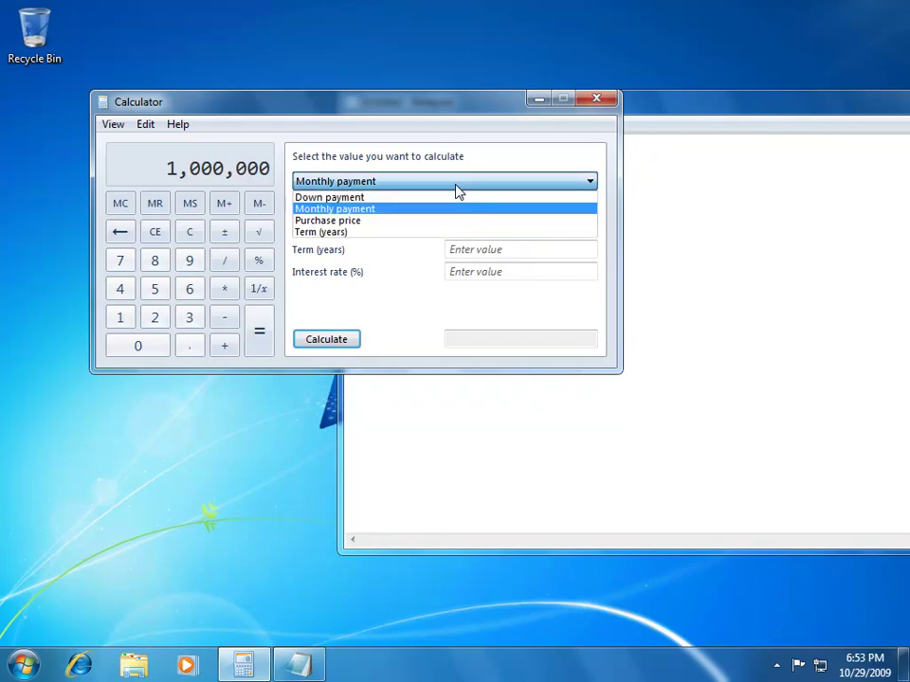
pyautogui.click(431, 233)
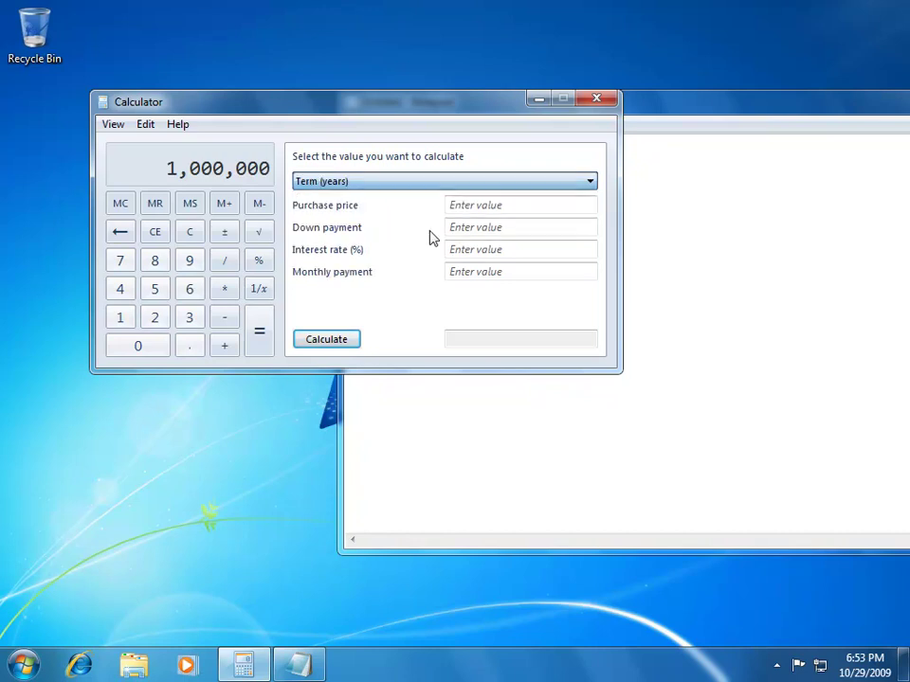
# Fill in the mortgage worksheet with a purchase price of 450000, a down payment of 50000 and an interest rate of 5%
pyautogui.click(515, 210)
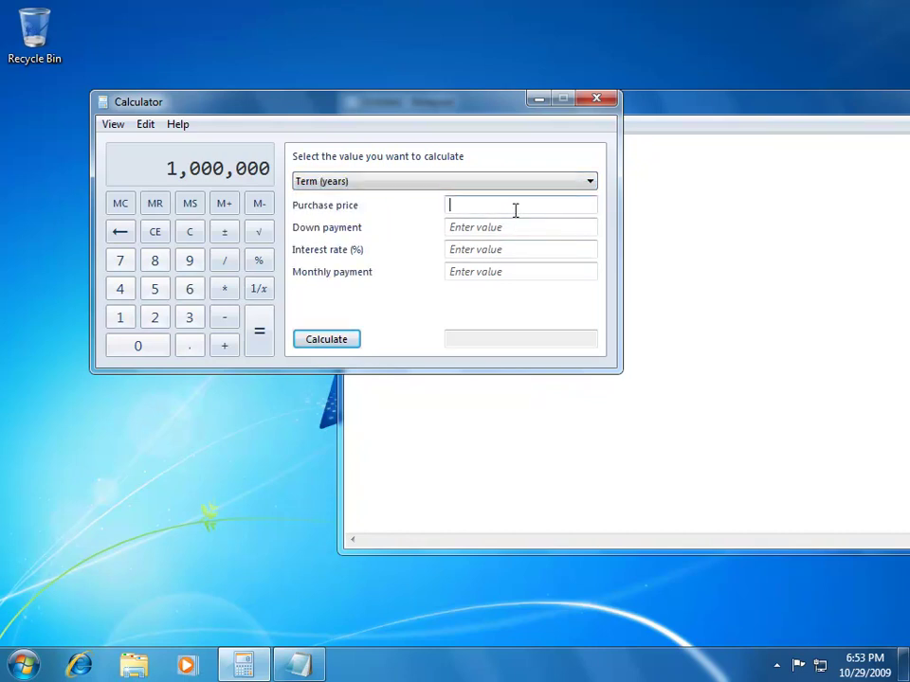
pyautogui.write('450000')
pyautogui.click(520, 227)
pyautogui.write('5000')
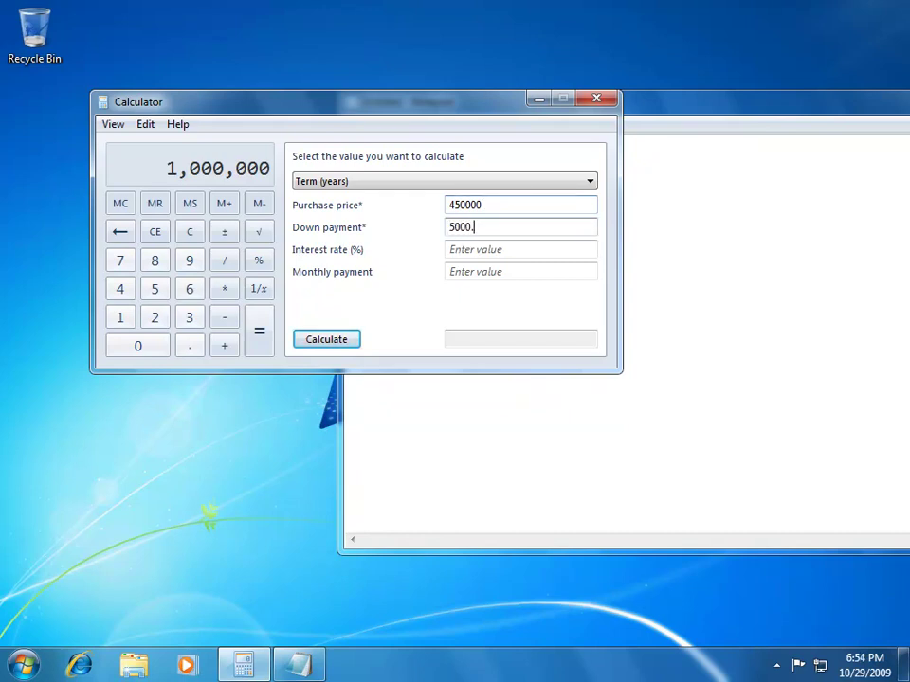
pyautogui.write('0')
pyautogui.click(521, 249)
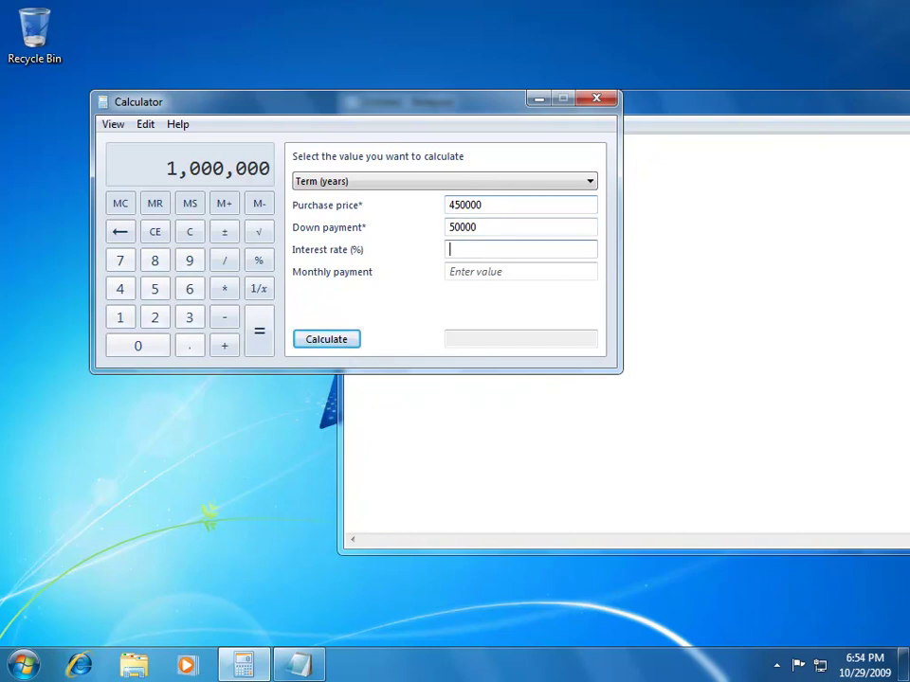
pyautogui.write('5')
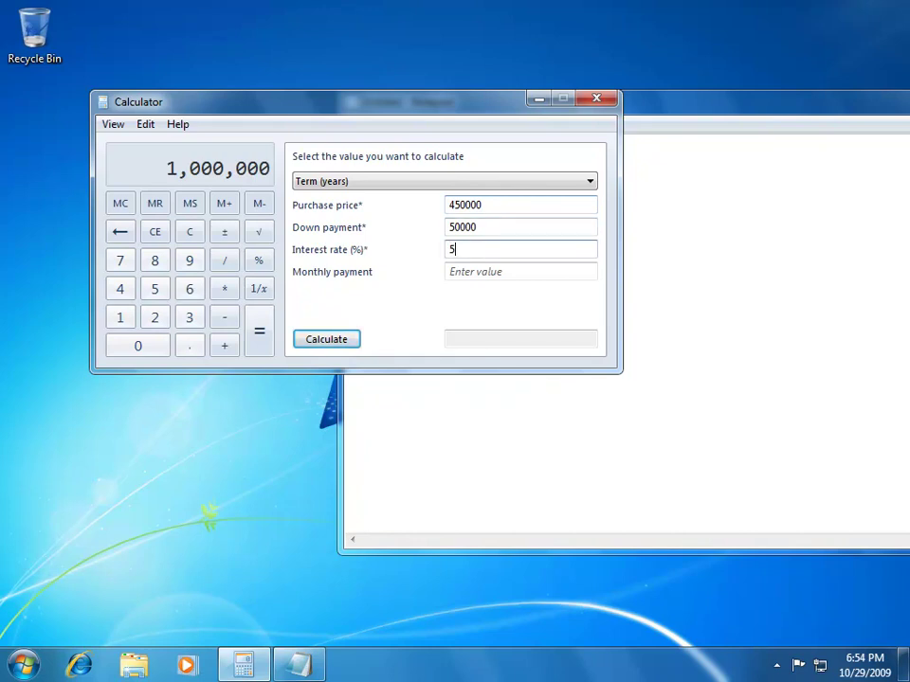
# Set the monthly payment to 2500, calculate the mortgage term and highlight the whole years in the result
pyautogui.click(493, 272)
pyautogui.write('255')
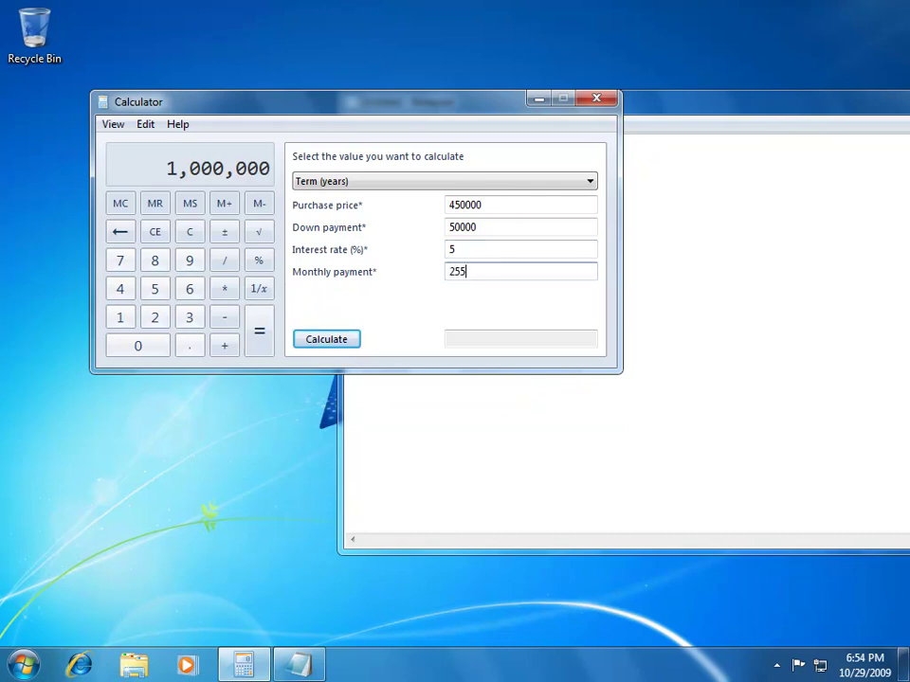
pyautogui.press('BackSpace')
pyautogui.write('00')
pyautogui.click(322, 340)
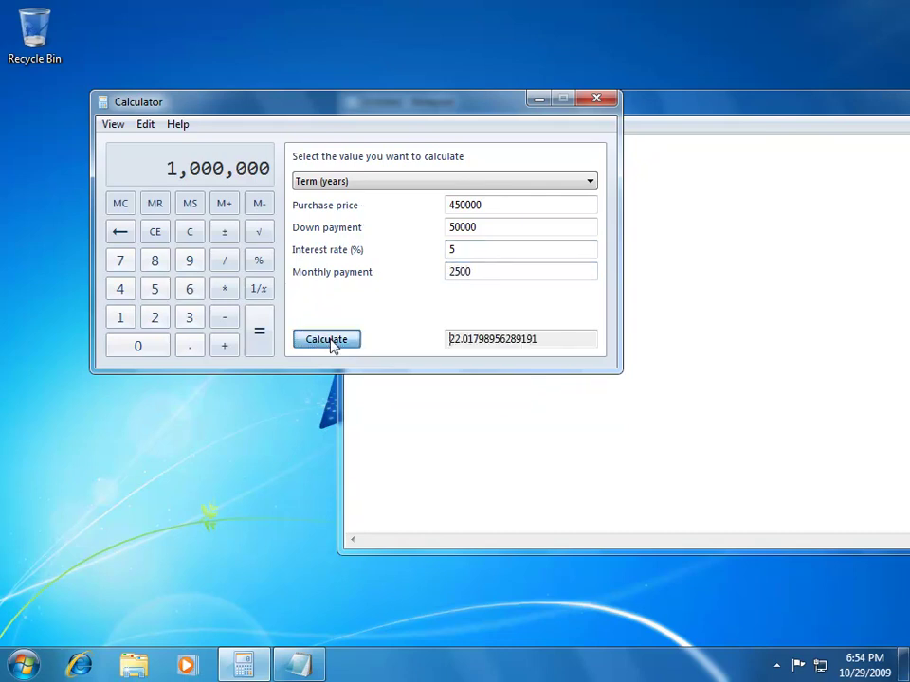
pyautogui.doubleClick(455, 339)
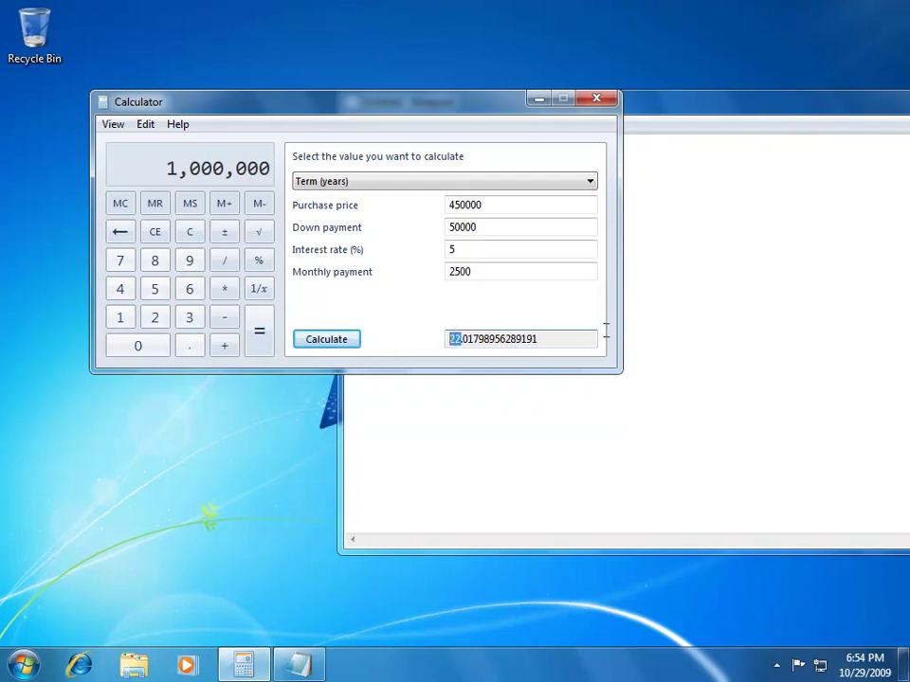
# Change the monthly payment to 3000 and recalculate the mortgage term
pyautogui.doubleClick(524, 272)
pyautogui.write('3000')
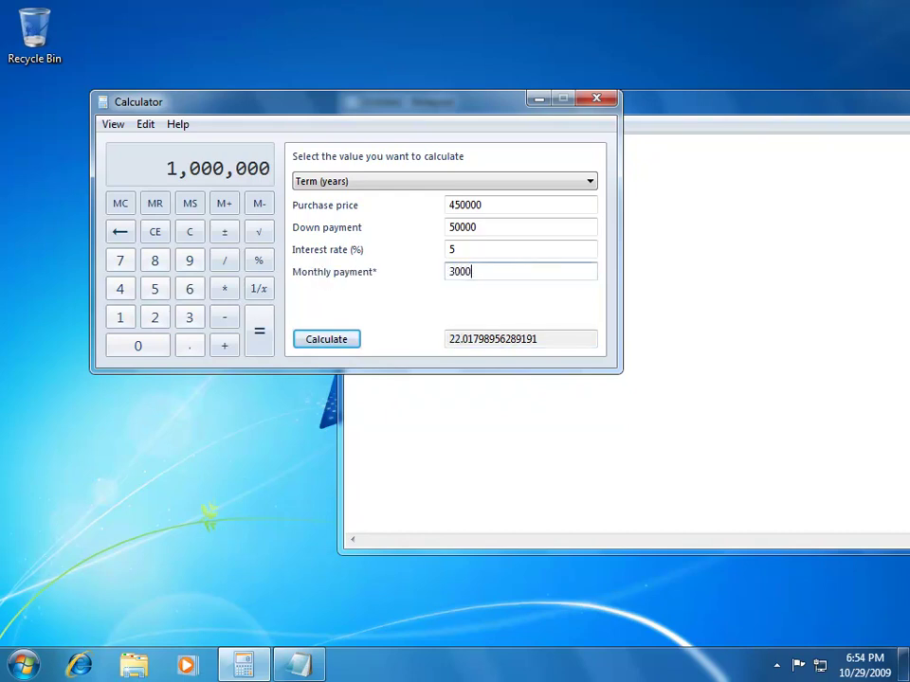
pyautogui.click(343, 343)
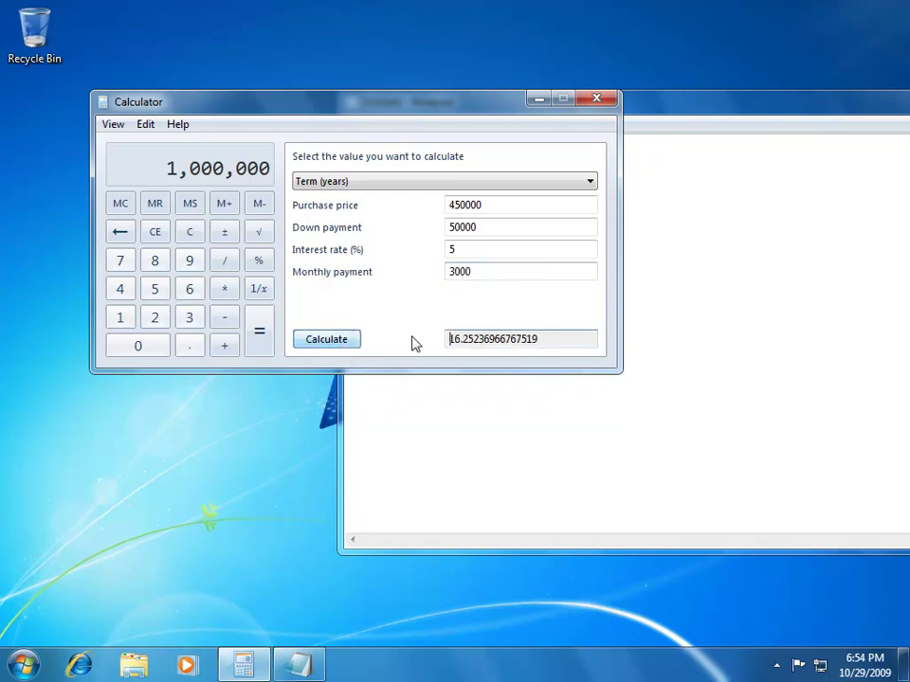
pyautogui.click(575, 339)
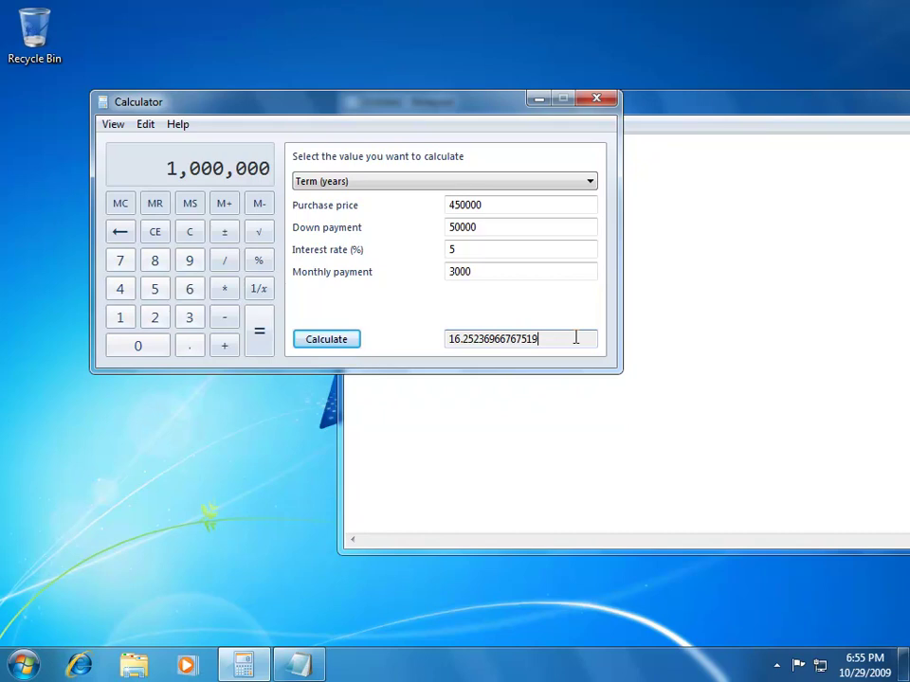
# Open the Vehicle lease worksheet and review which values it can calculate, keeping Periodic payment selected
pyautogui.click(125, 129)
pyautogui.moveTo(176, 346)
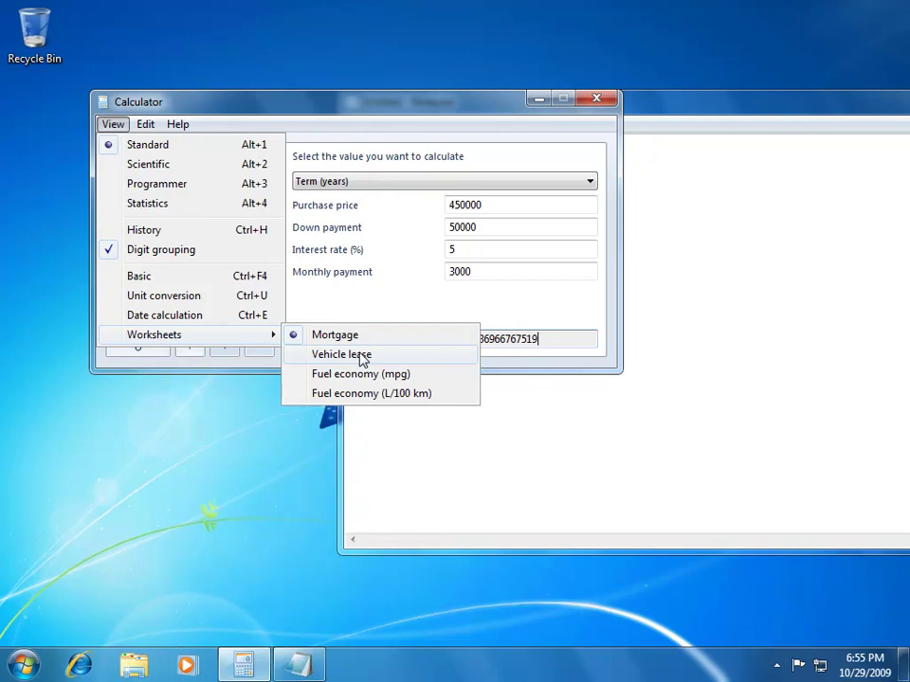
pyautogui.click(362, 358)
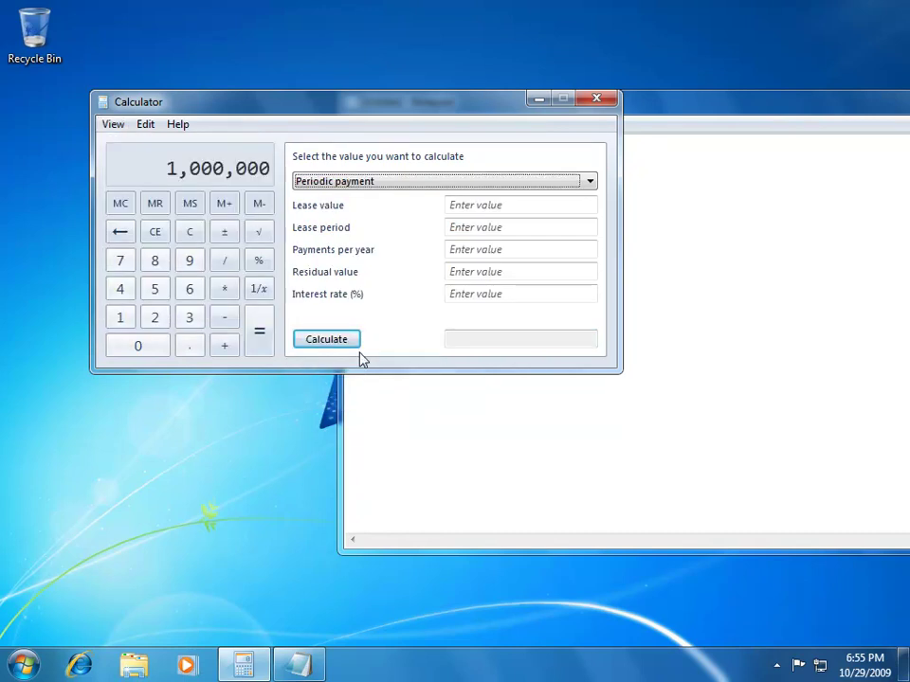
pyautogui.click(512, 184)
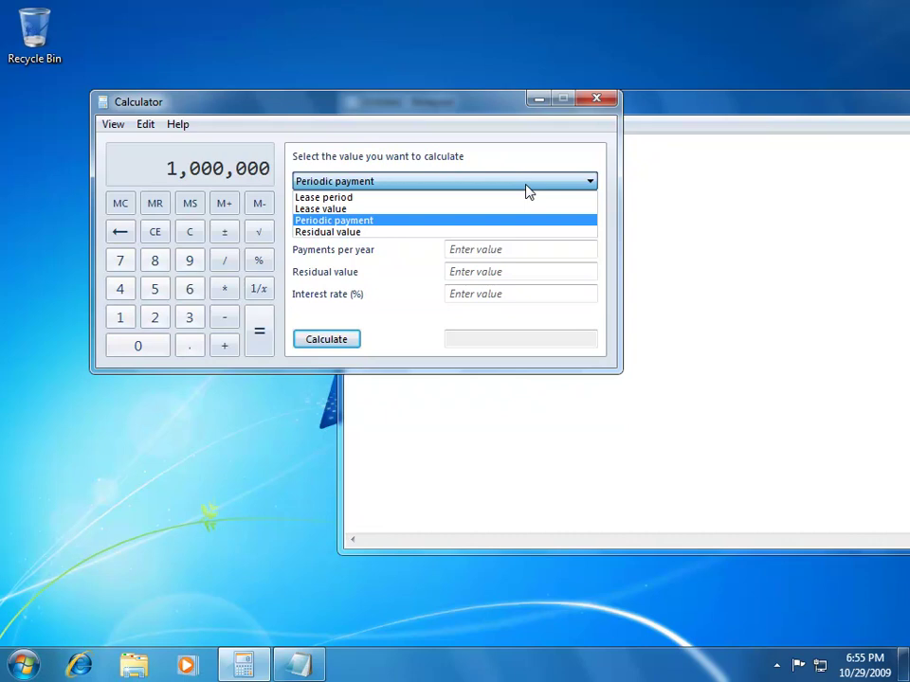
pyautogui.click(528, 187)
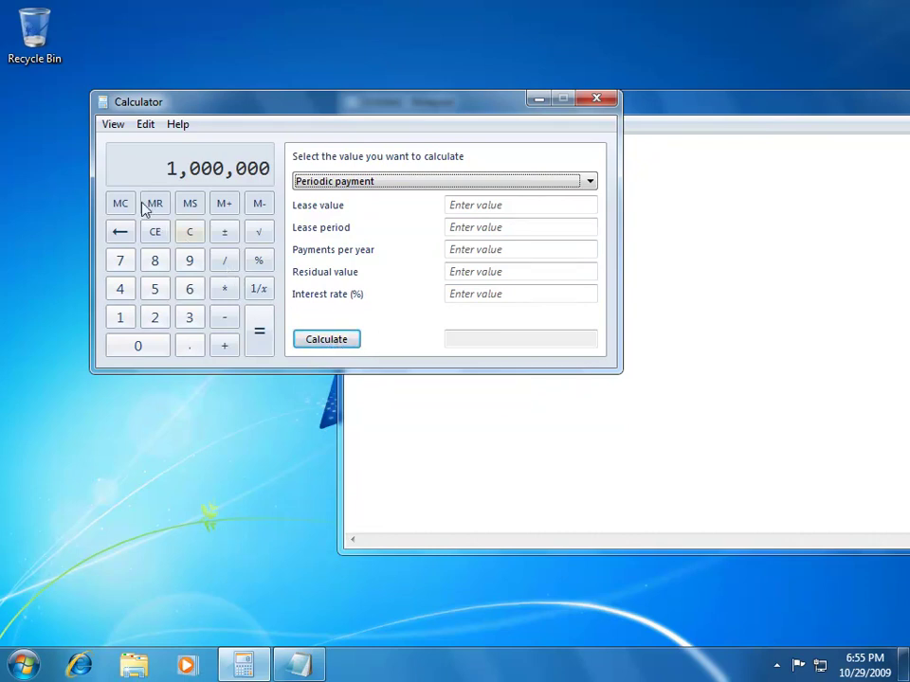
# Open the Fuel economy (mpg) worksheet and review which values it can calculate
pyautogui.click(113, 125)
pyautogui.moveTo(171, 340)
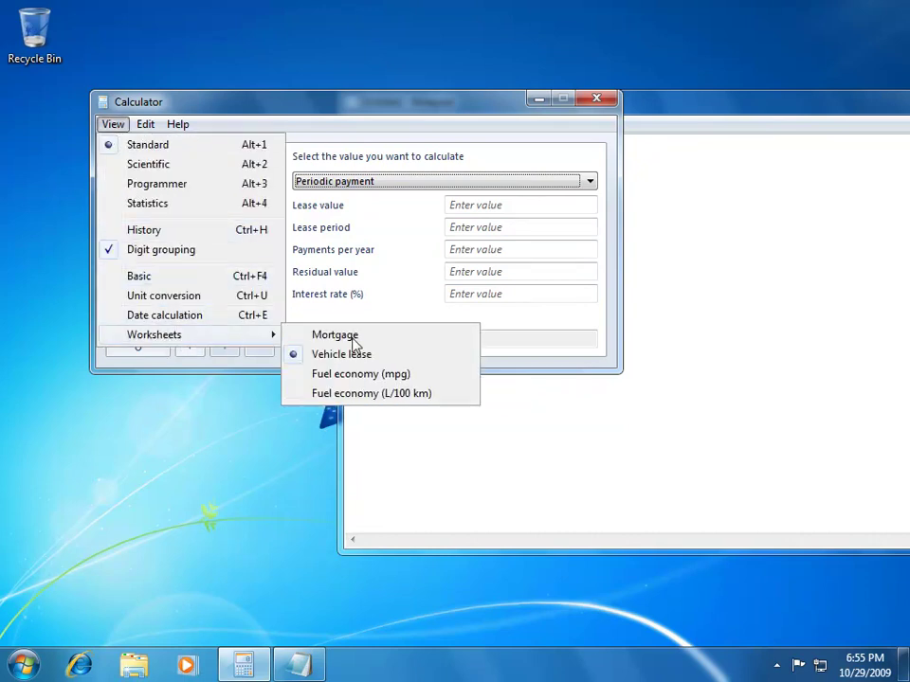
pyautogui.click(409, 380)
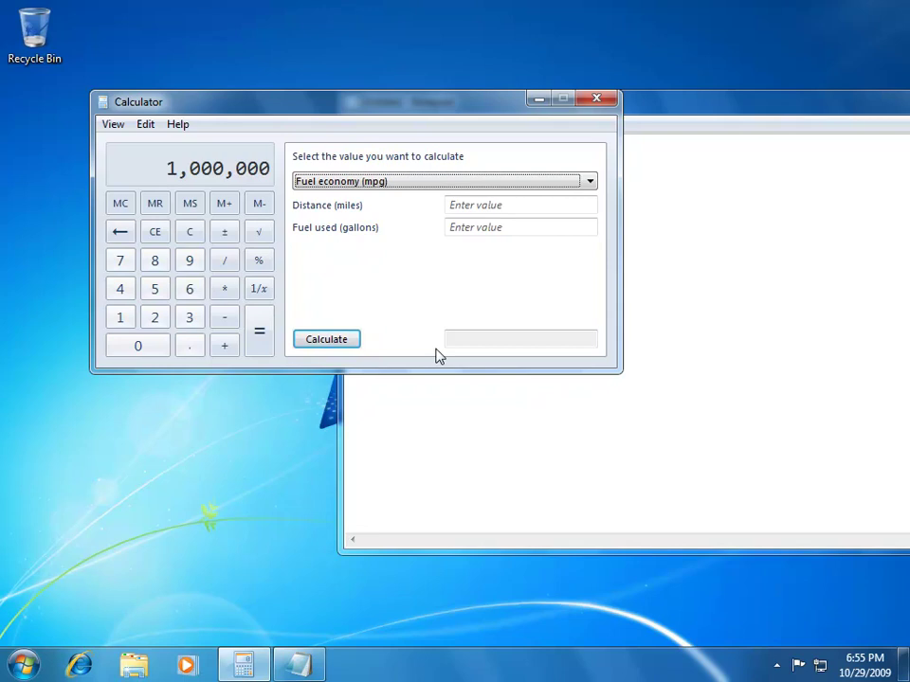
pyautogui.click(455, 183)
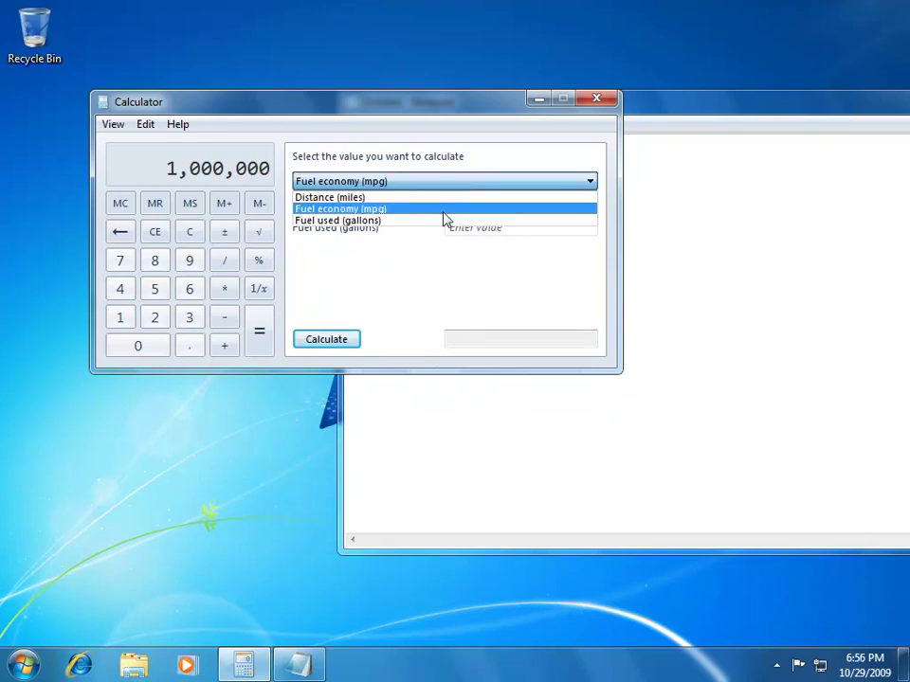
# Switch to the Fuel economy (L/100 km) worksheet
pyautogui.click(111, 130)
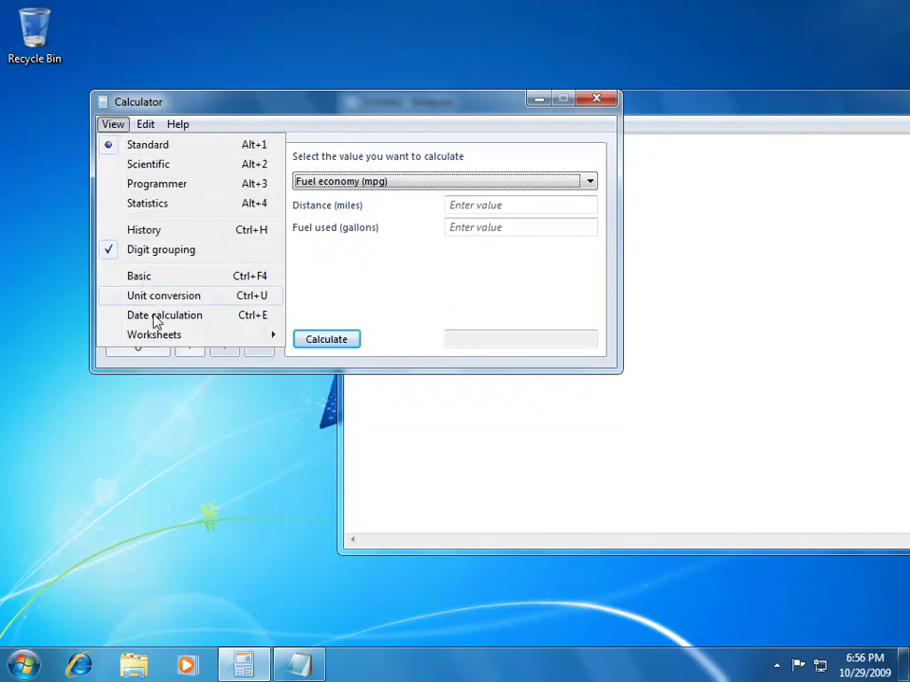
pyautogui.moveTo(159, 337)
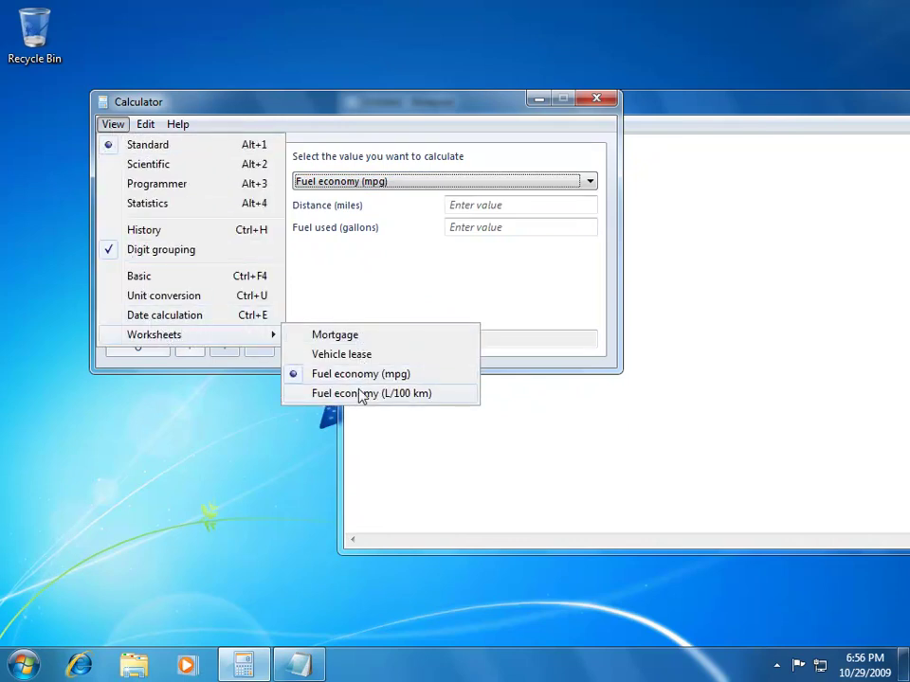
pyautogui.click(360, 394)
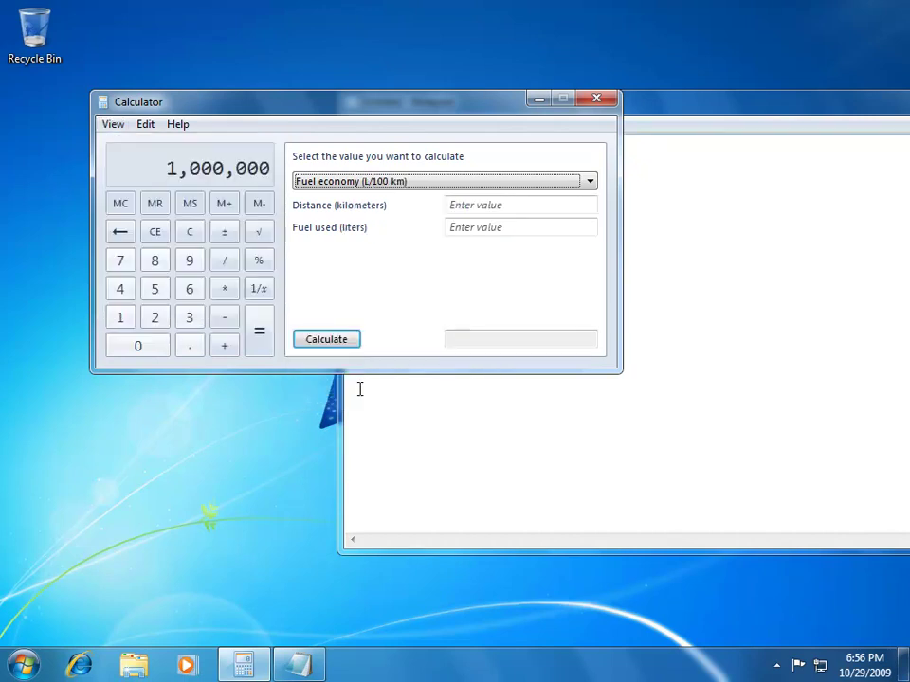